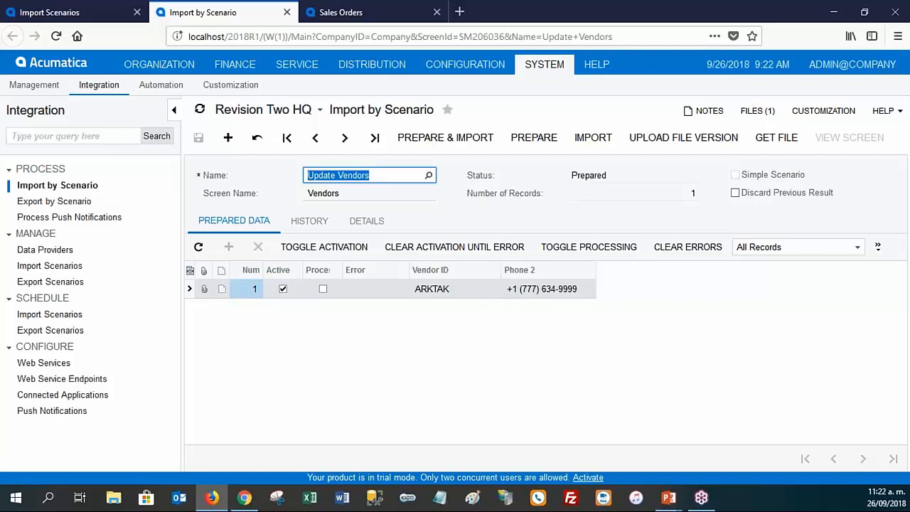
- Import the prepared Update Vendors data and check the Phone 2 field on the ARKTAK vendor record in Accounts Payable
left_click(593, 144)
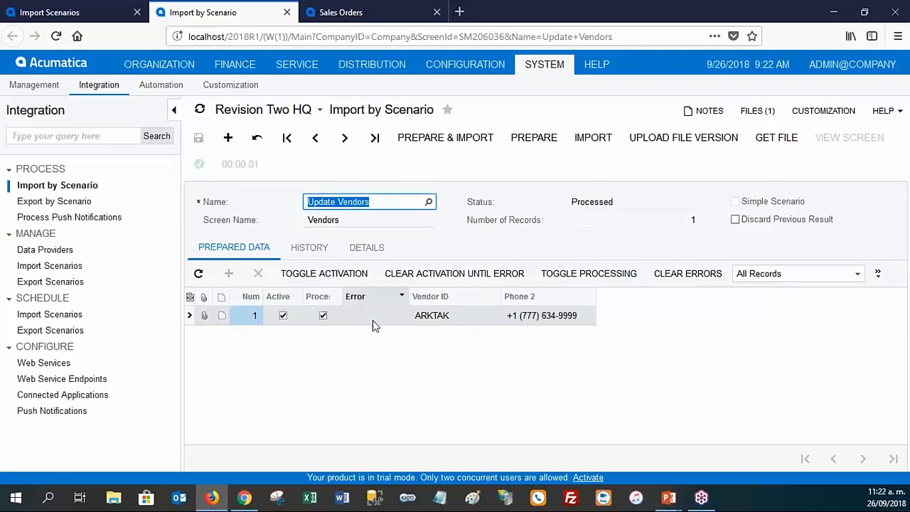
left_click(377, 16)
left_click(236, 64)
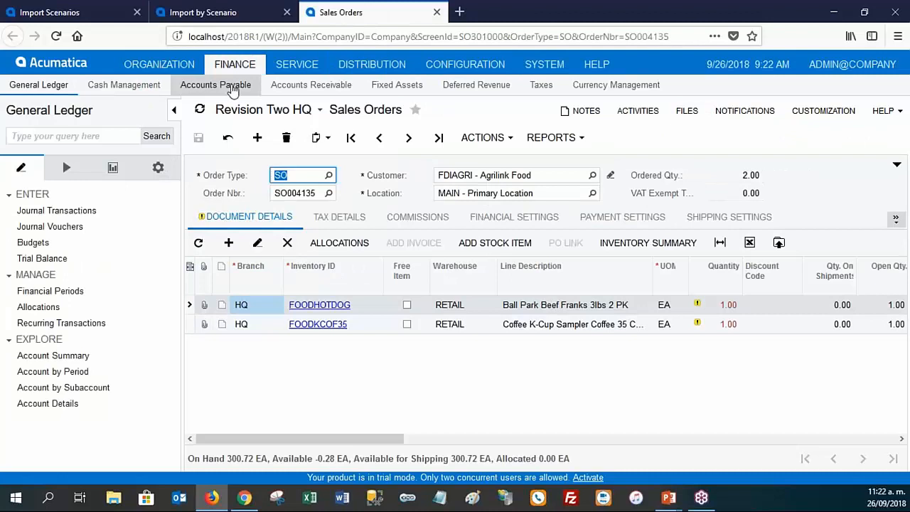
left_click(236, 85)
left_click(64, 310)
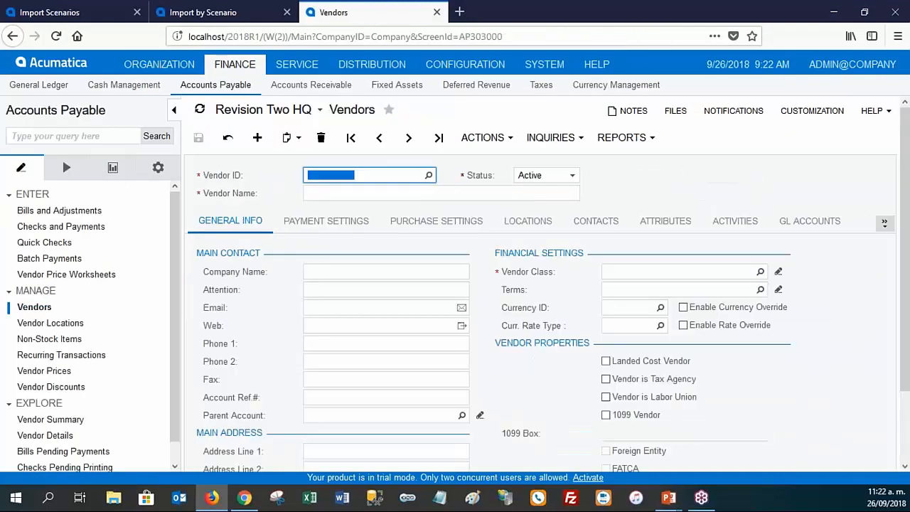
left_click(428, 174)
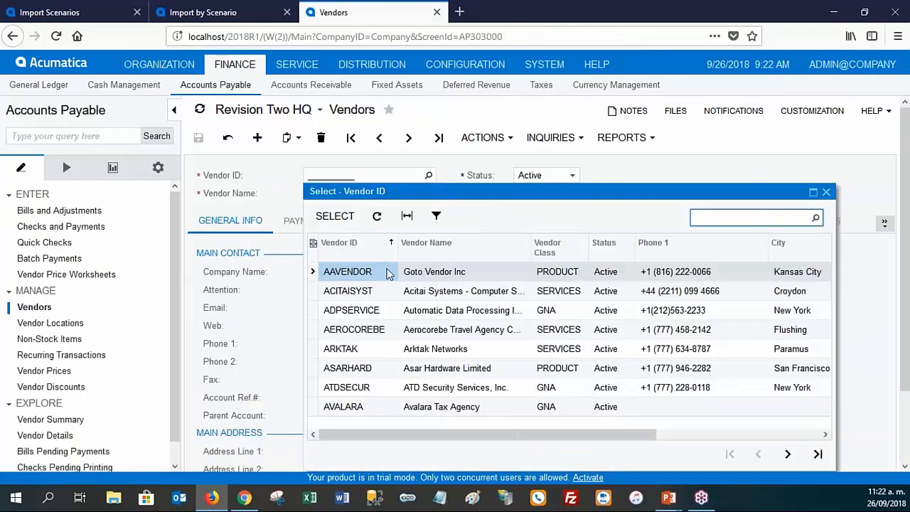
double_click(360, 353)
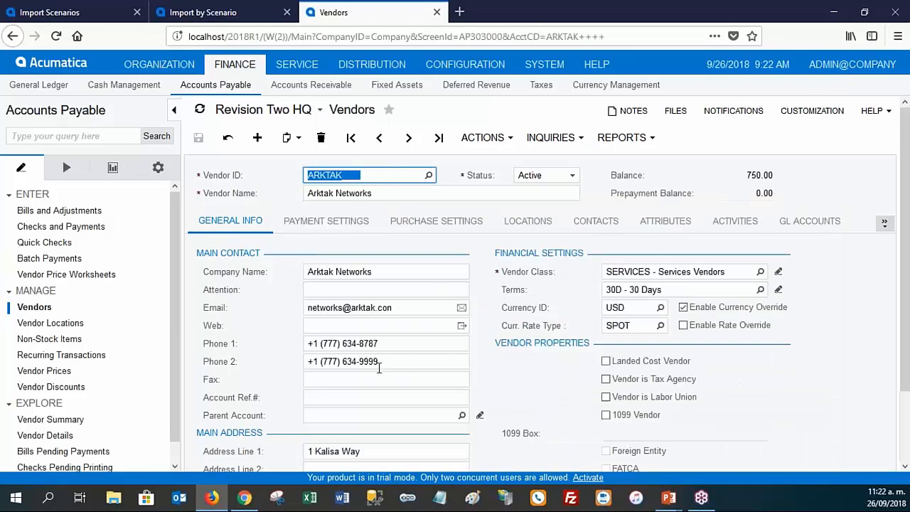
left_click(401, 361)
left_click(400, 361)
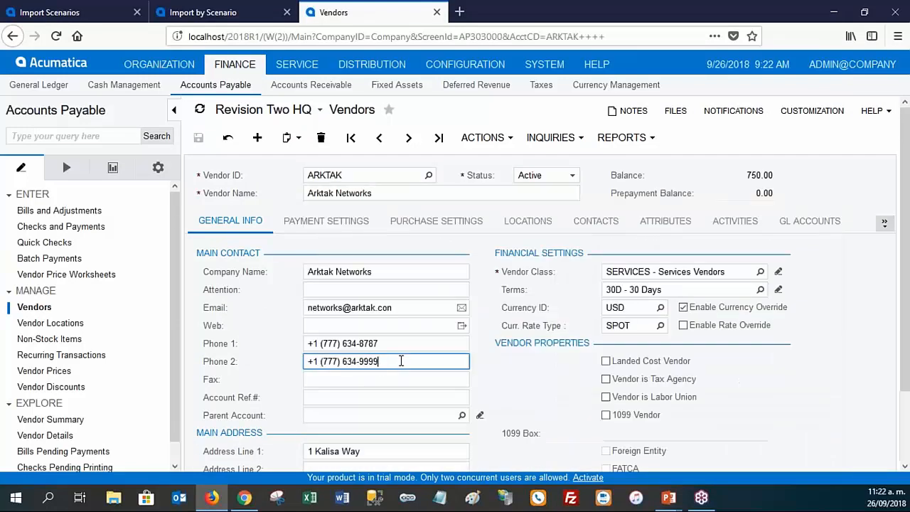
- Search the import scenarios for "delete" and open the Mass Delete Items scenario
left_click(234, 14)
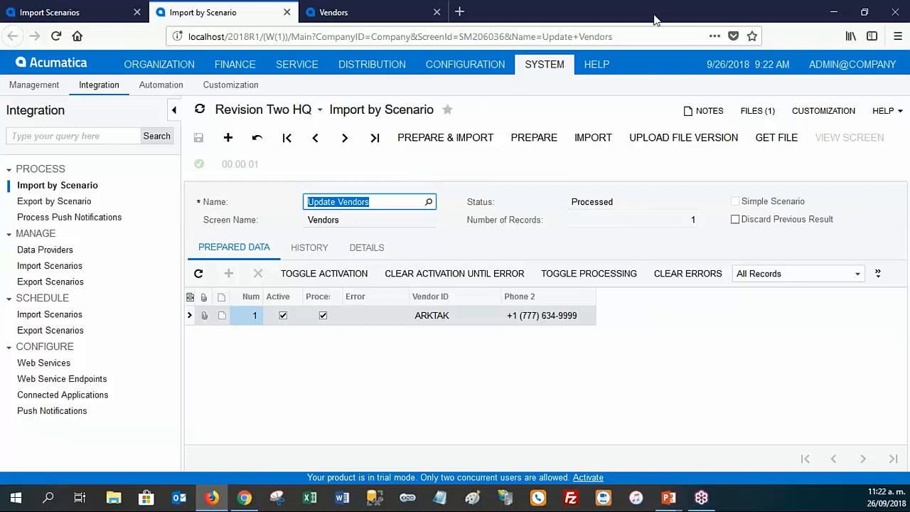
left_click(64, 18)
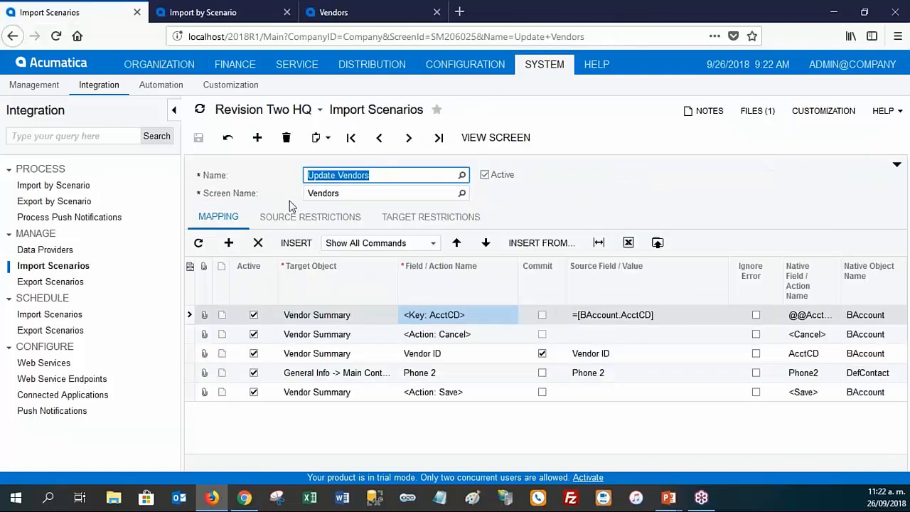
left_click(462, 175)
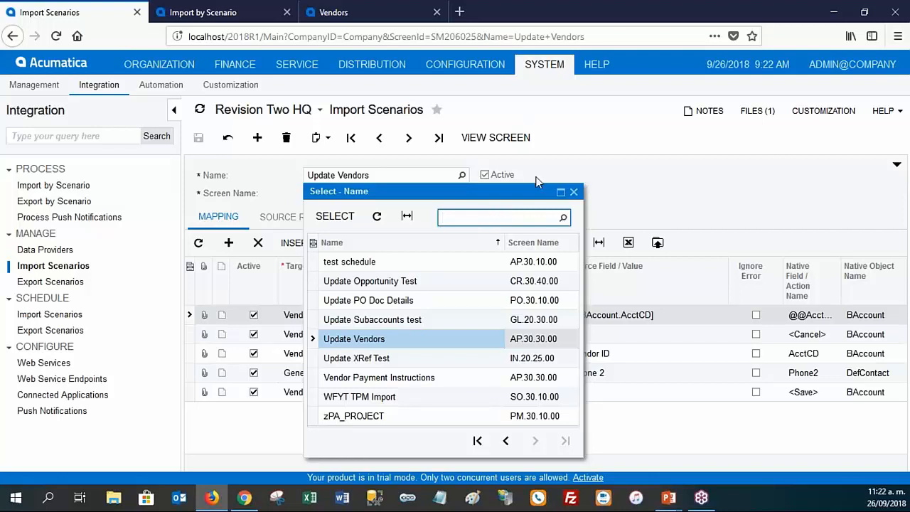
type("delete")
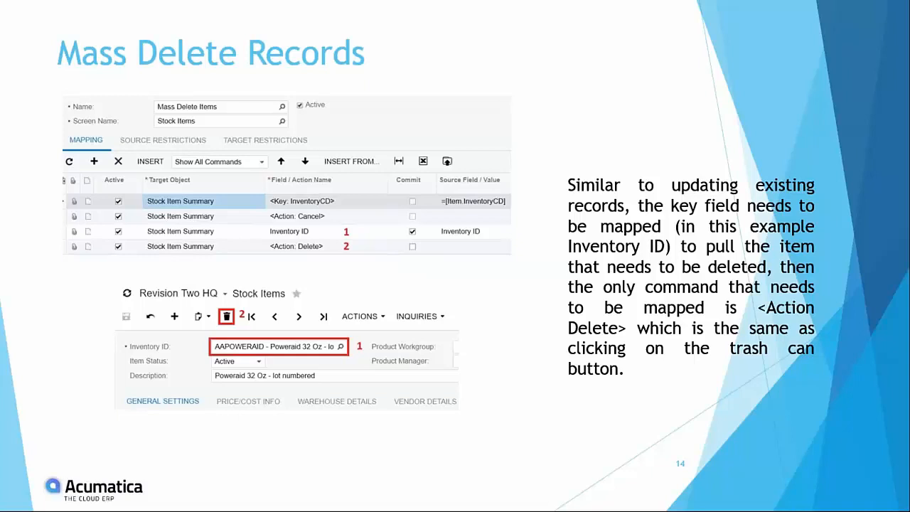
key("alt+Tab")
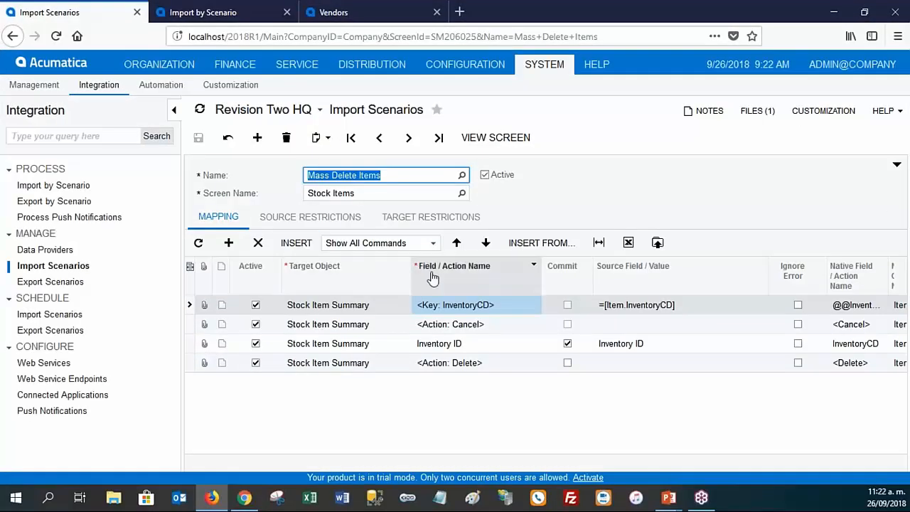
- Copy the Mass Delete Items scenario name, load that scenario in Import by Scenario, and prepare its data
triple_click(346, 175)
key("ctrl+c")
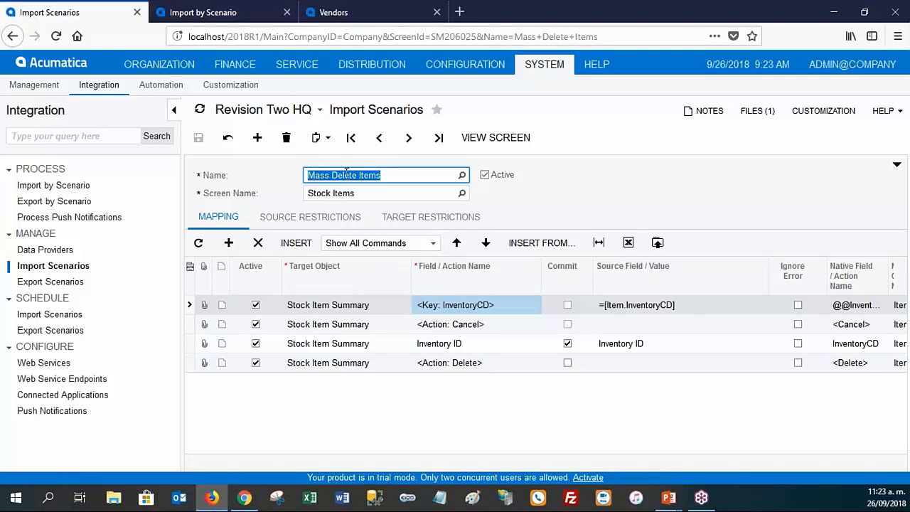
left_click(503, 364)
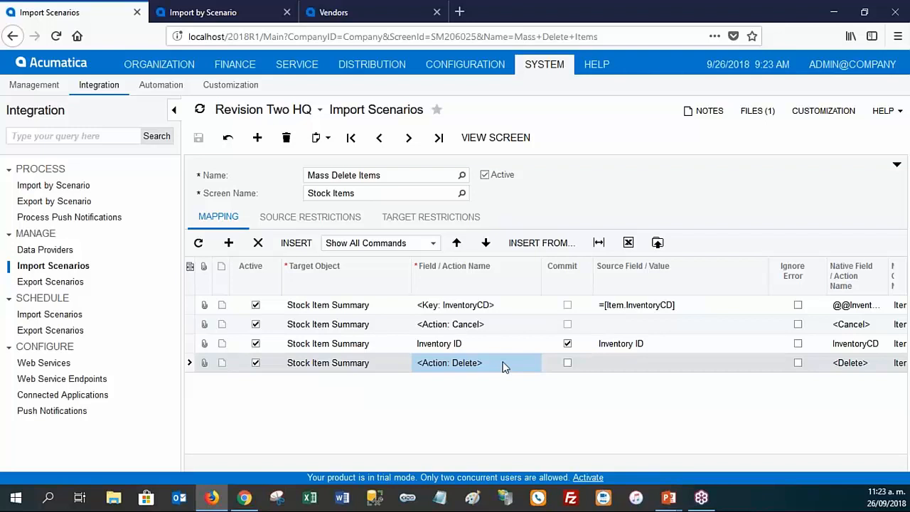
left_click(214, 13)
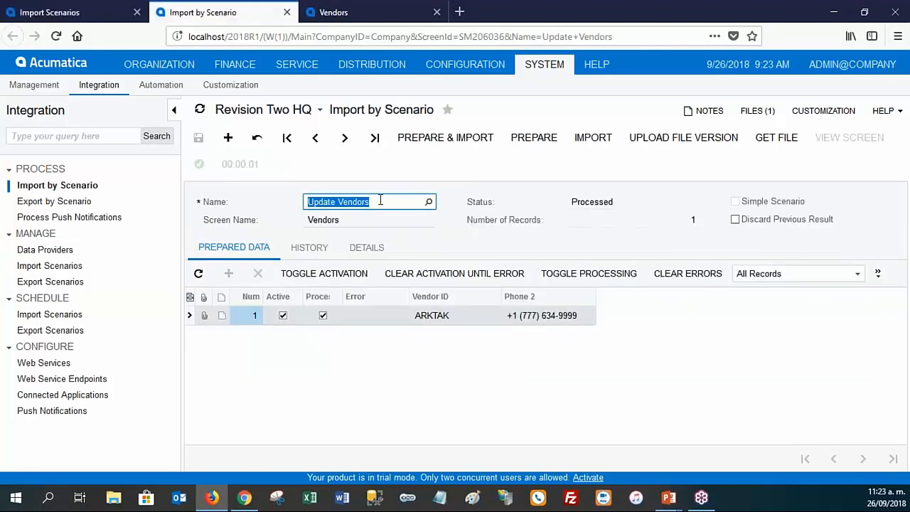
key("ctrl+v")
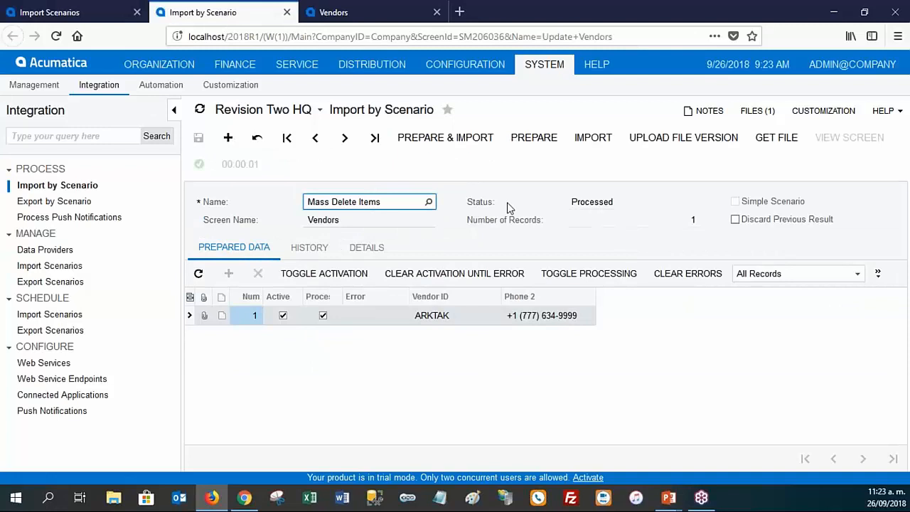
left_click(444, 233)
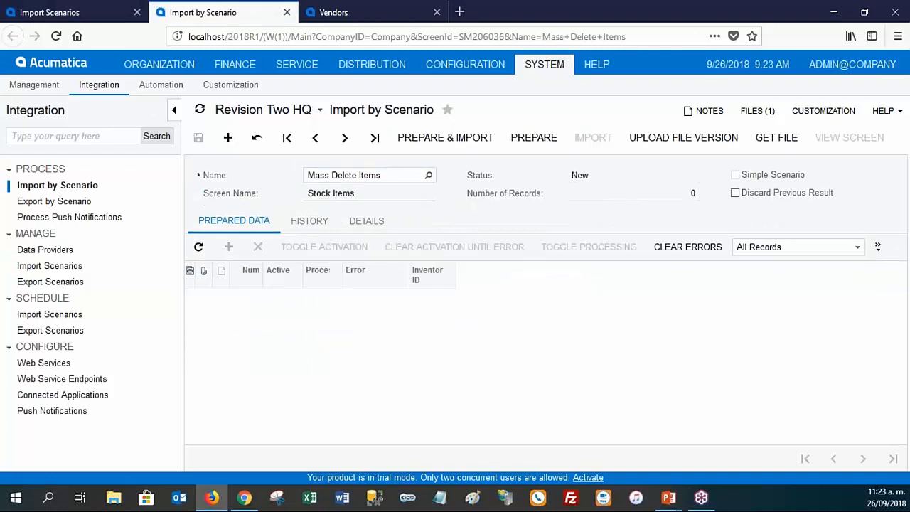
left_click(534, 142)
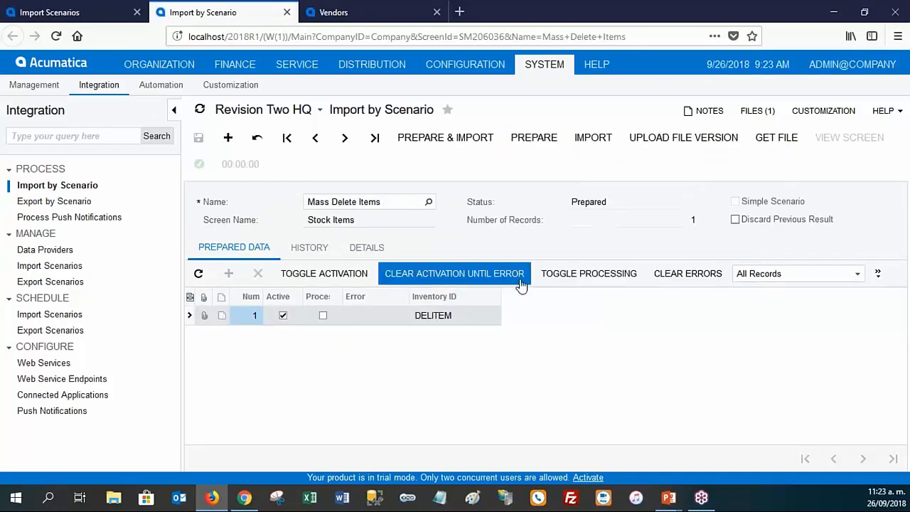
left_click(379, 14)
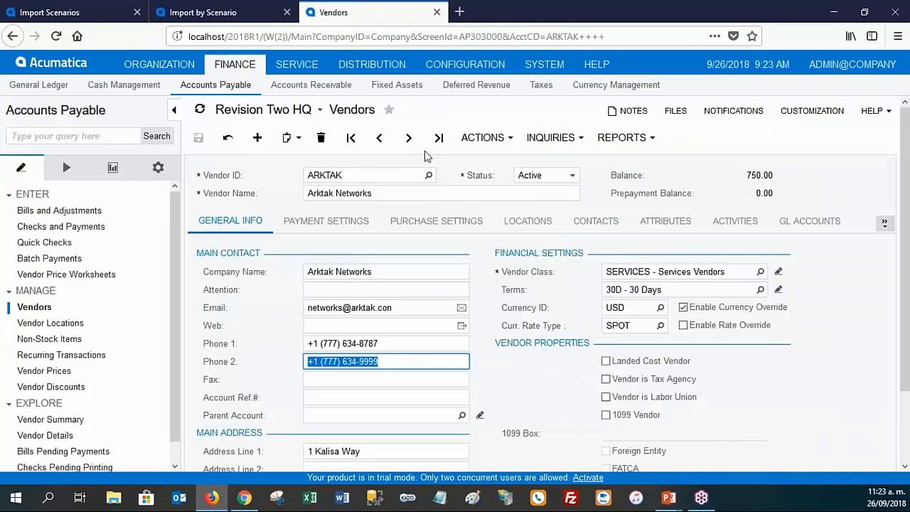
left_click(430, 177)
type("del")
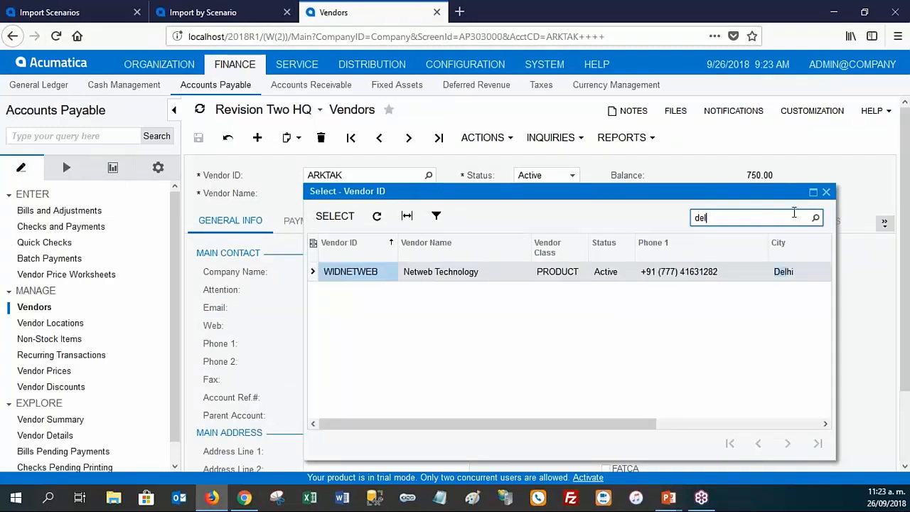
left_click(826, 192)
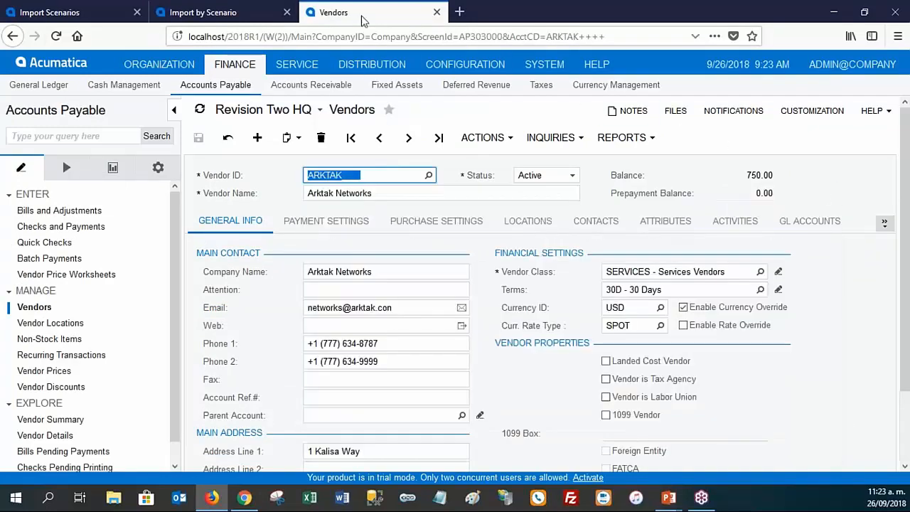
- View the DELITEM stock item in a separate maximized browser window
key("ctrl+w")
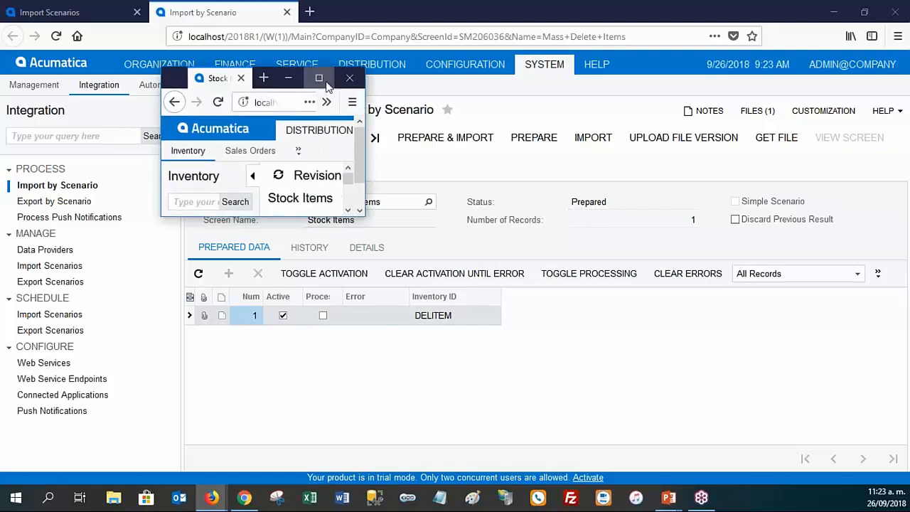
left_click(323, 83)
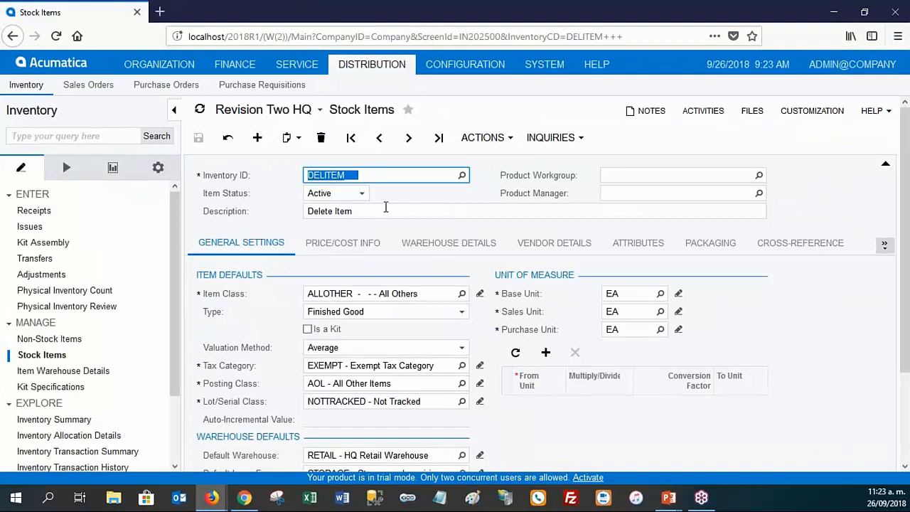
left_click(396, 178)
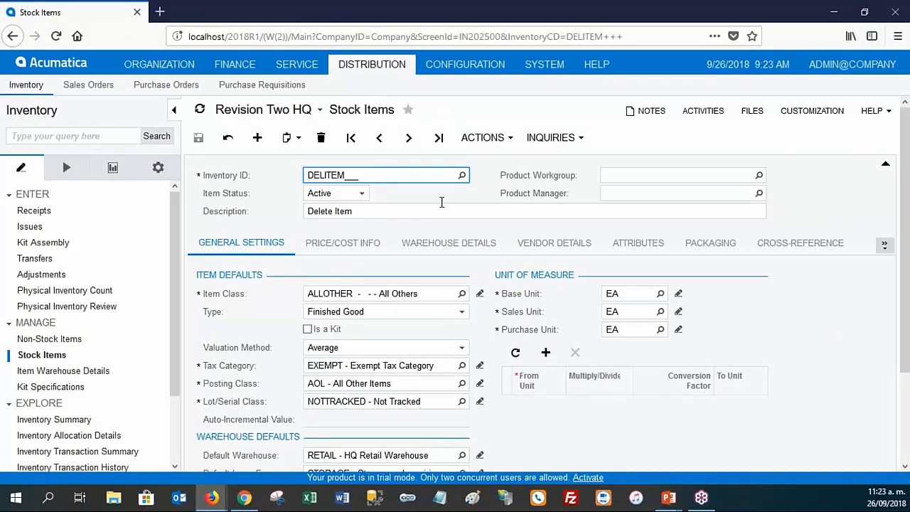
left_click(463, 177)
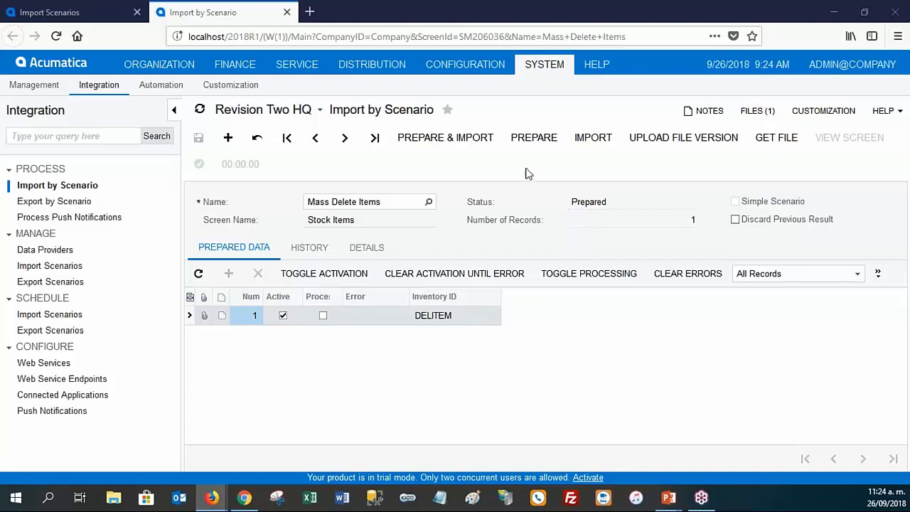
- Import the prepared Mass Delete Items data and search the stock item IDs for "delitem" to verify the deletion
left_click(598, 144)
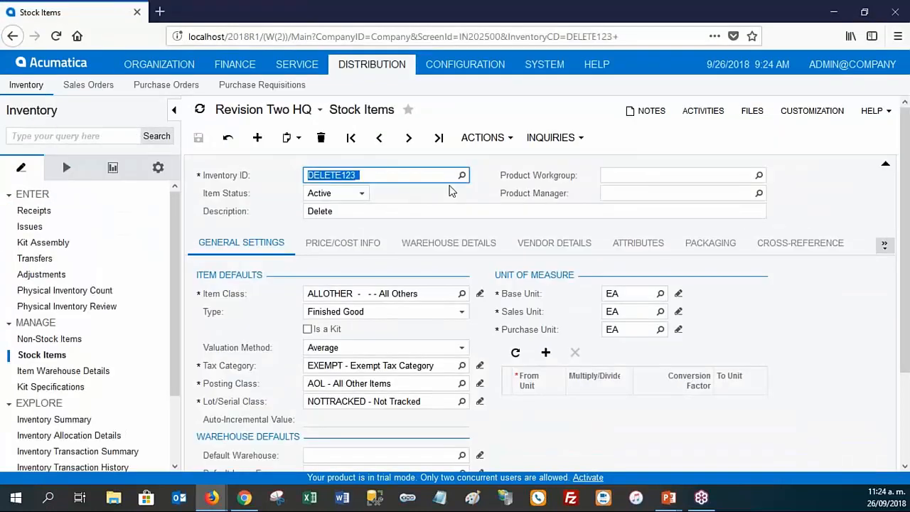
left_click(462, 175)
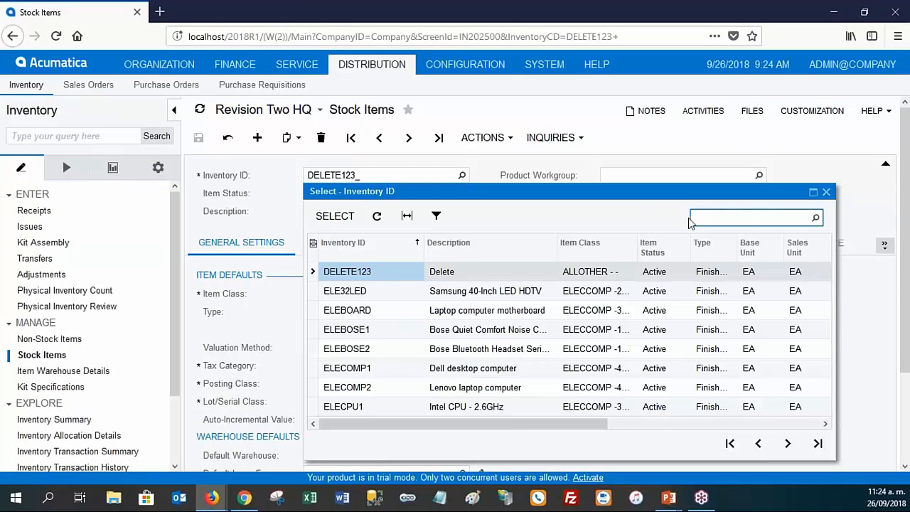
type("deletem")
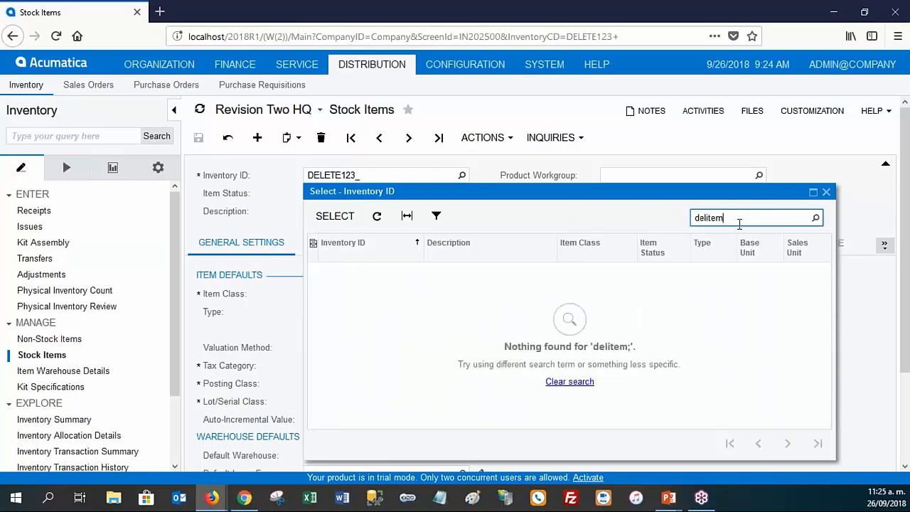
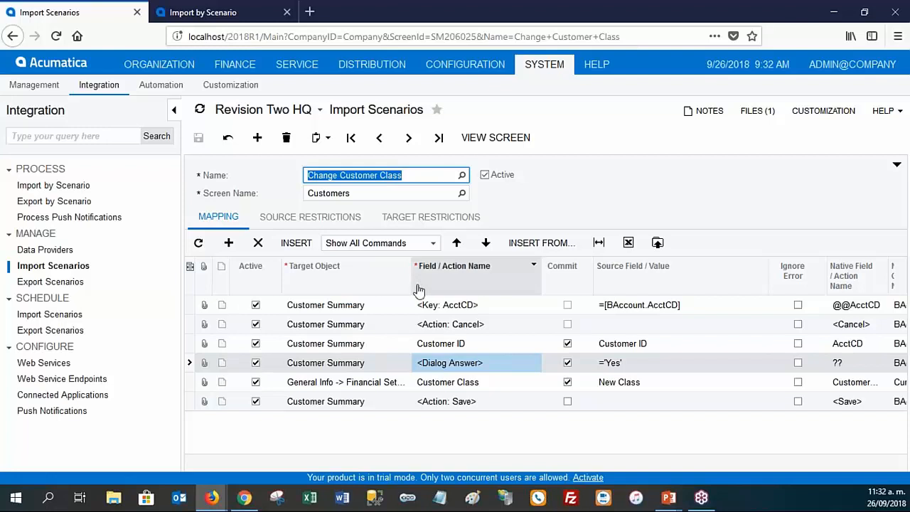
- Widen the Target Object column of the Change Customer Class mapping and load that scenario in Import by Scenario
left_click_drag(411, 269, 464, 269)
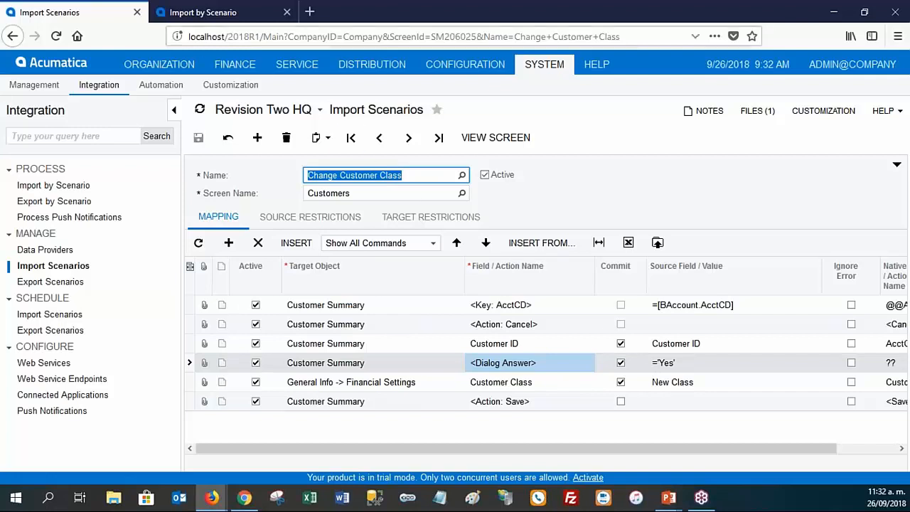
left_click(209, 13)
left_click(428, 202)
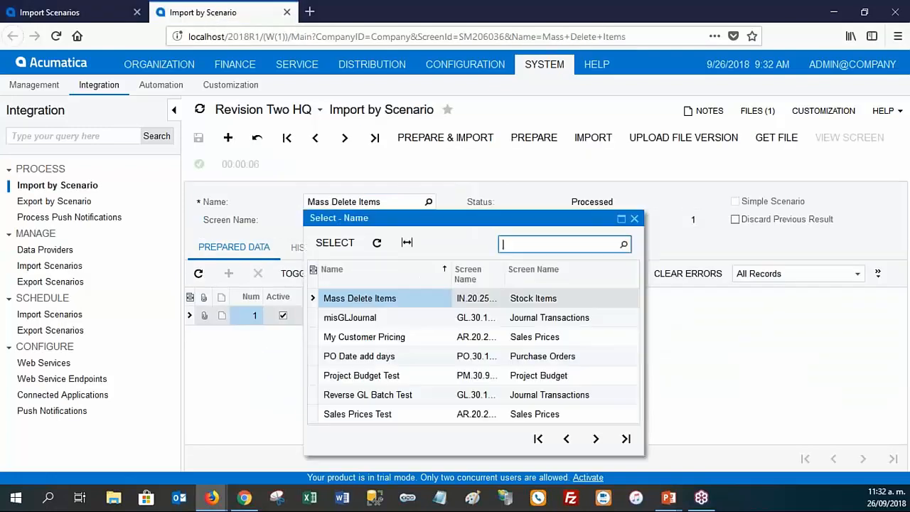
type("customer class")
double_click(425, 303)
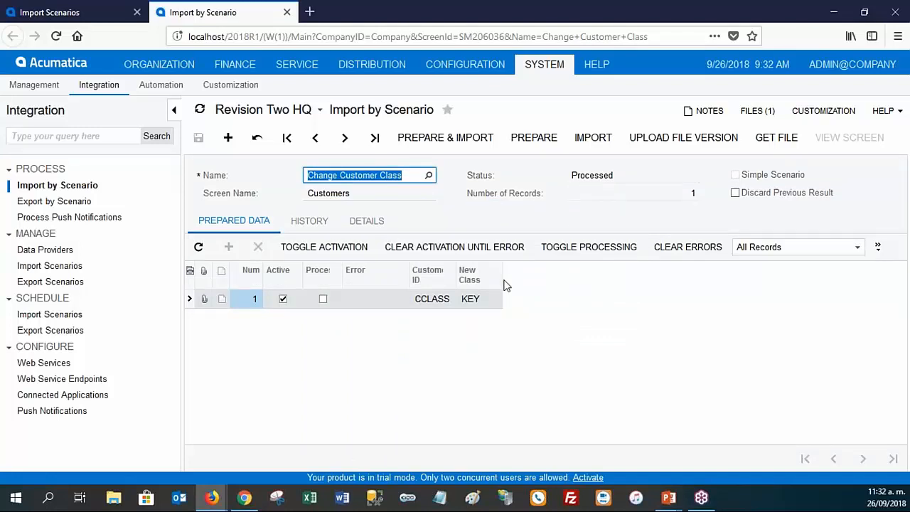
- Widen the New Class and Customer ID columns in the prepared data
left_click_drag(502, 280, 549, 280)
left_click_drag(456, 278, 500, 289)
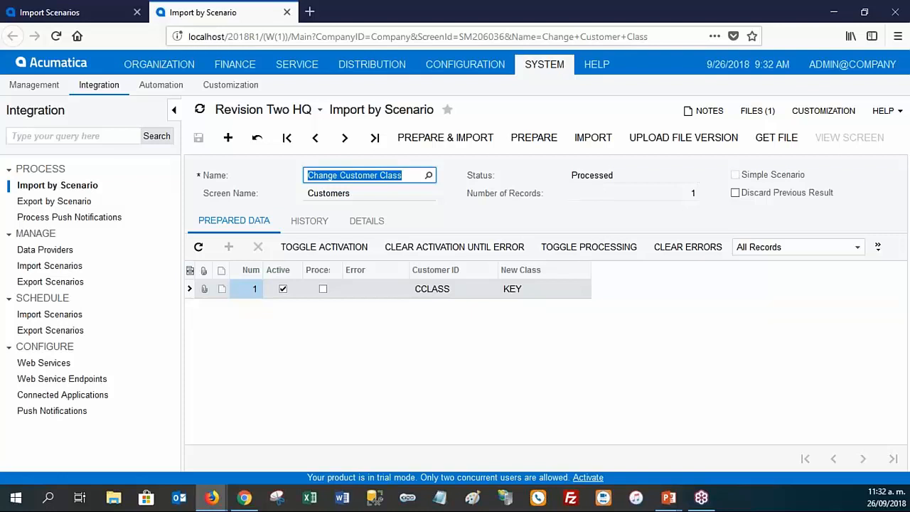
key("alt+Tab")
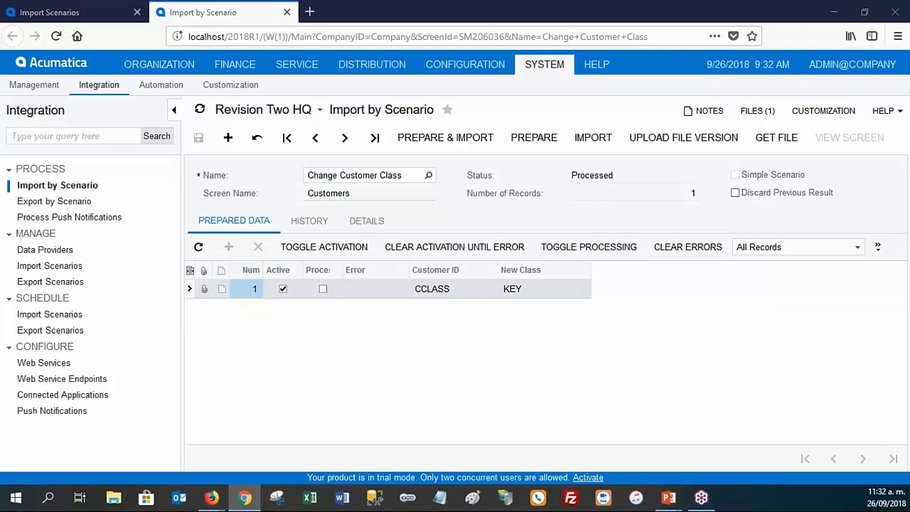
key("alt+Tab")
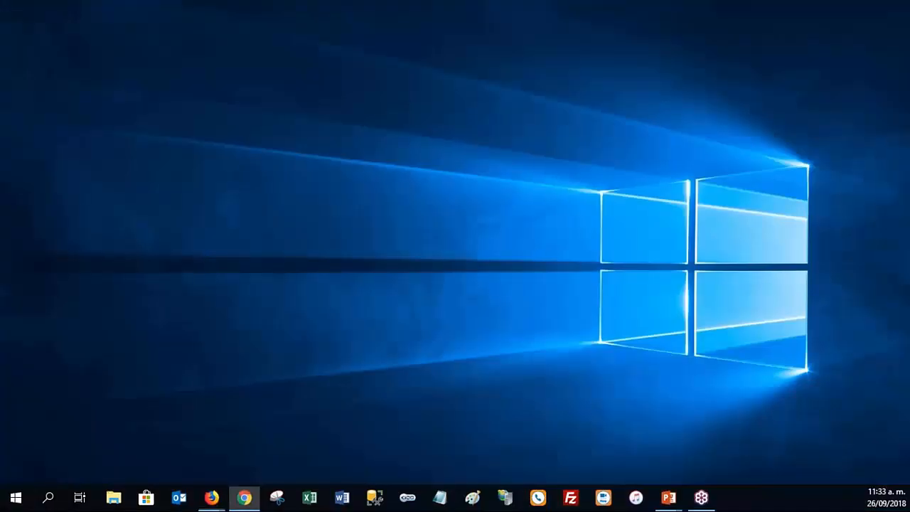
left_click(211, 498)
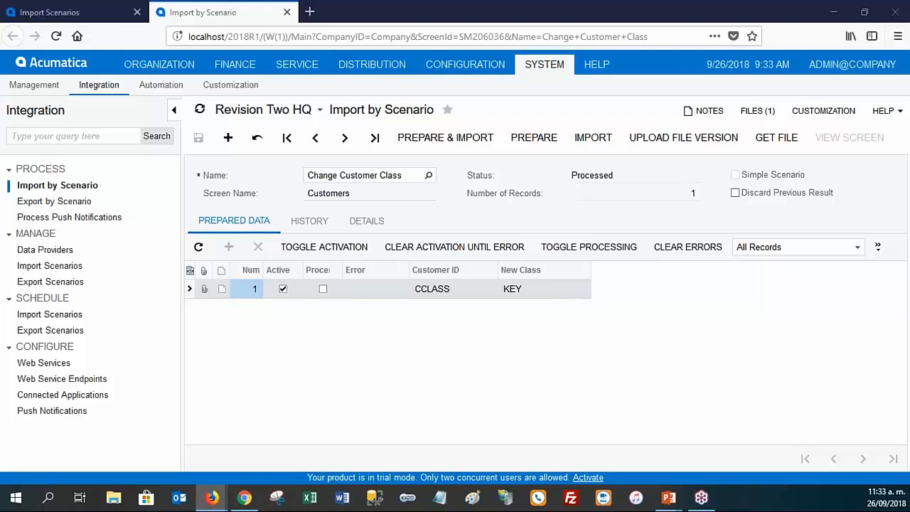
- Bring the Customers window into view and check the customer class set on the CCLASS customer
left_click_drag(1, 202, 334, 165)
left_click(427, 172)
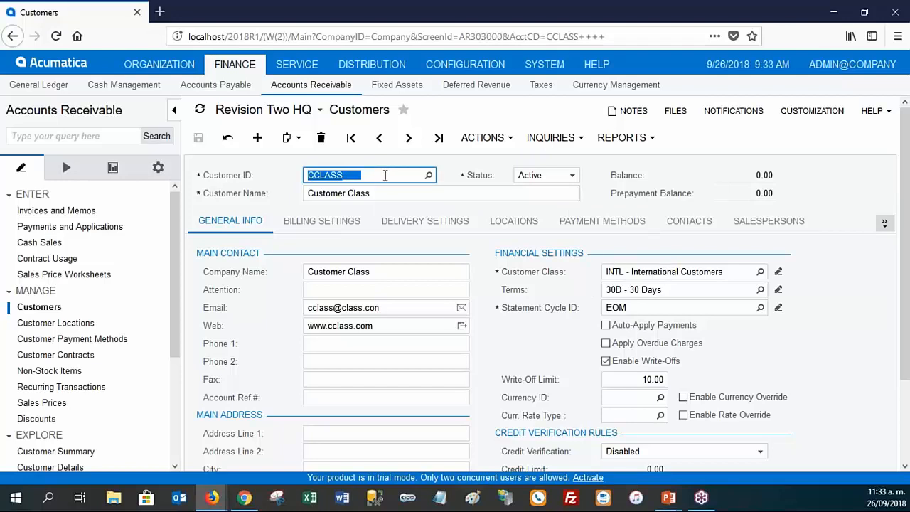
left_click(374, 180)
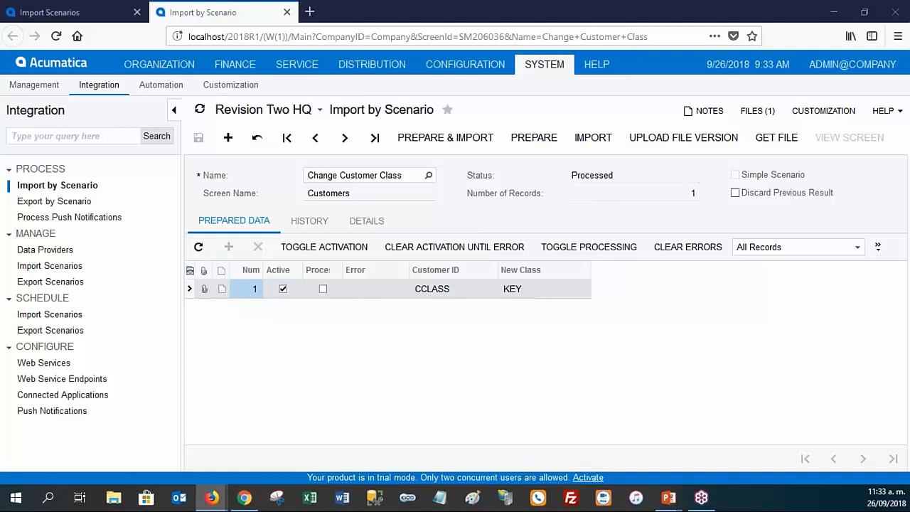
left_click(604, 121)
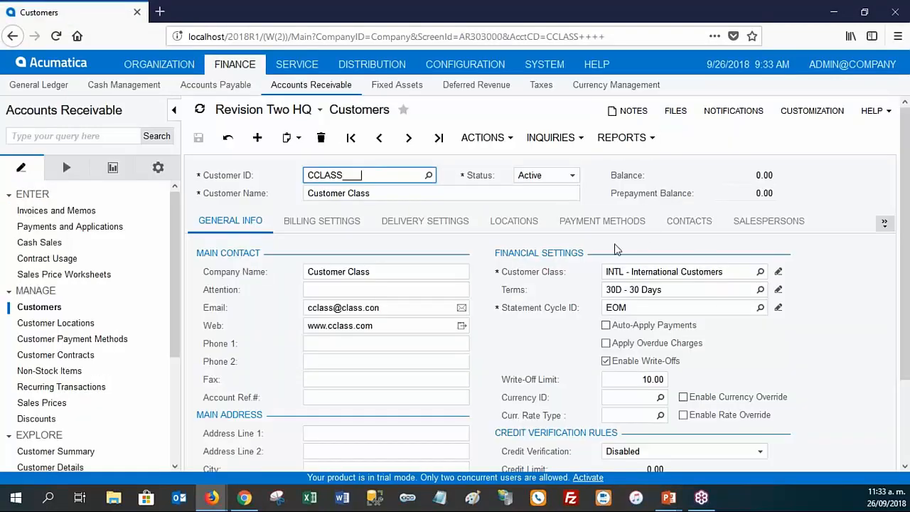
left_click(760, 272)
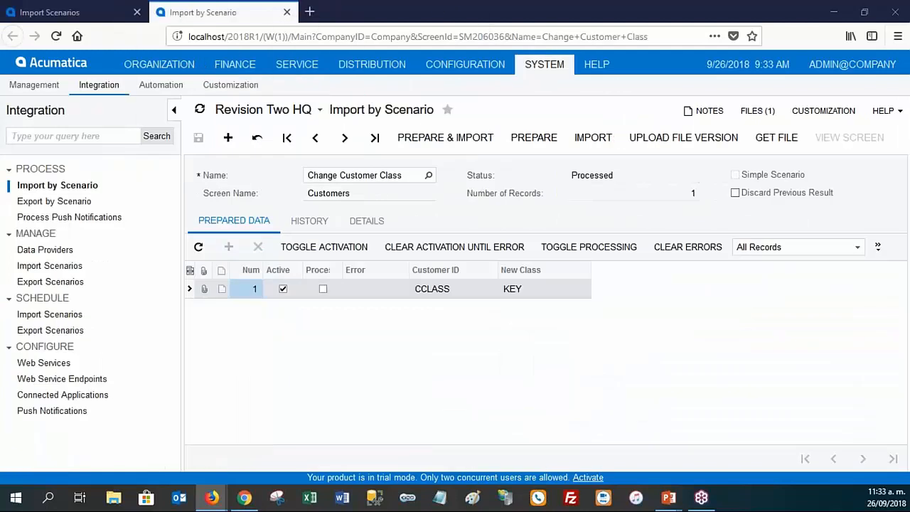
- Import the prepared Change Customer Class data and recheck the customer class on the CCLASS record
left_click(601, 139)
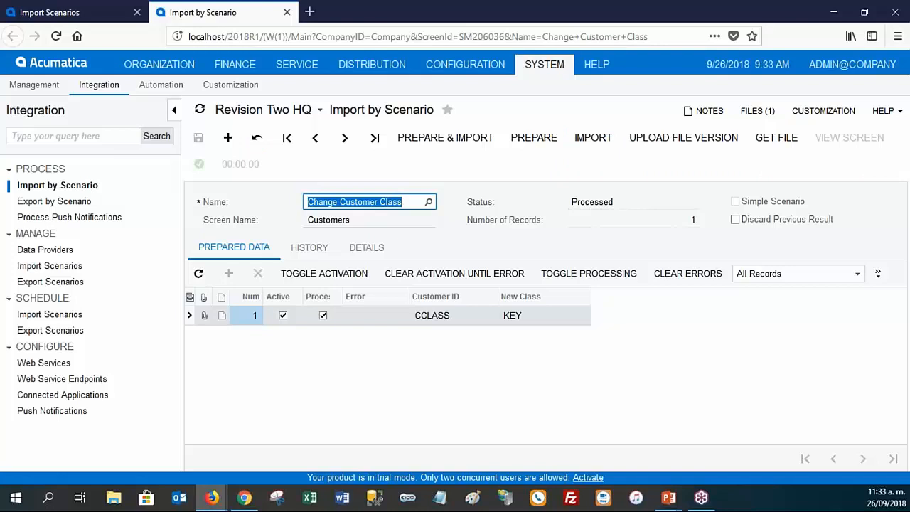
key("alt+Tab")
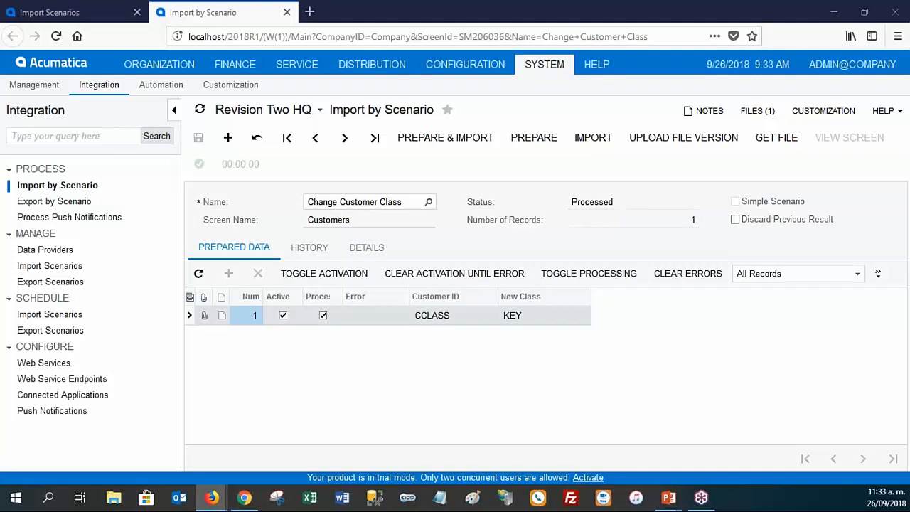
left_click_drag(1, 135, 432, 104)
left_click(471, 103)
left_click(448, 194)
left_click(449, 194)
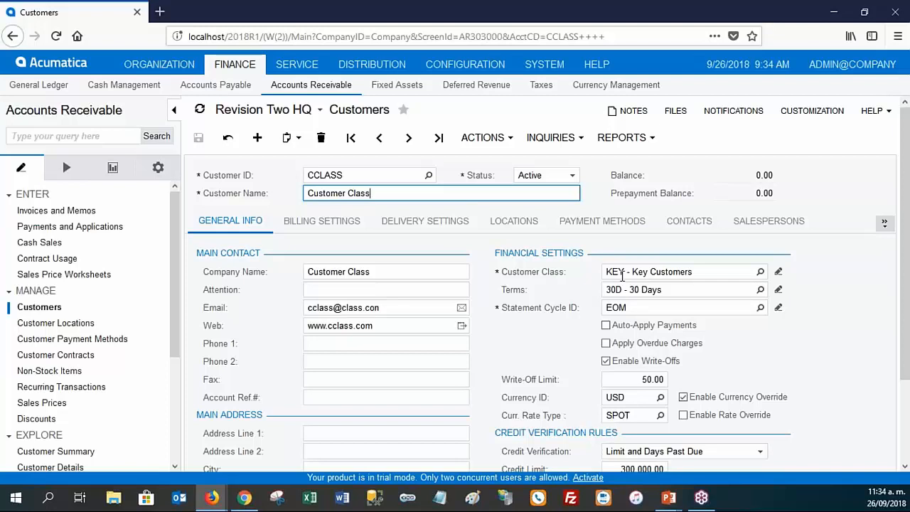
- Review the GL accounts of the CCLASS customer and show the desktop
left_click(885, 223)
left_click(846, 281)
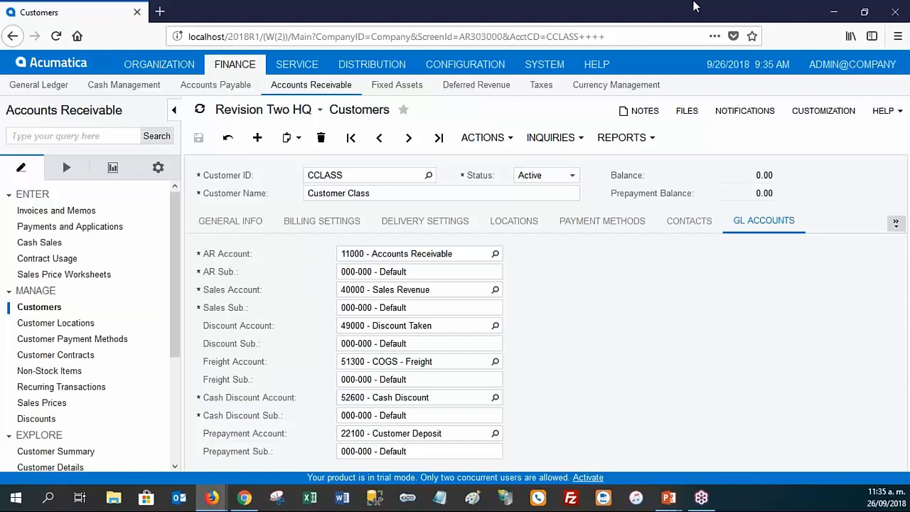
left_click_drag(636, 16, 1, 181)
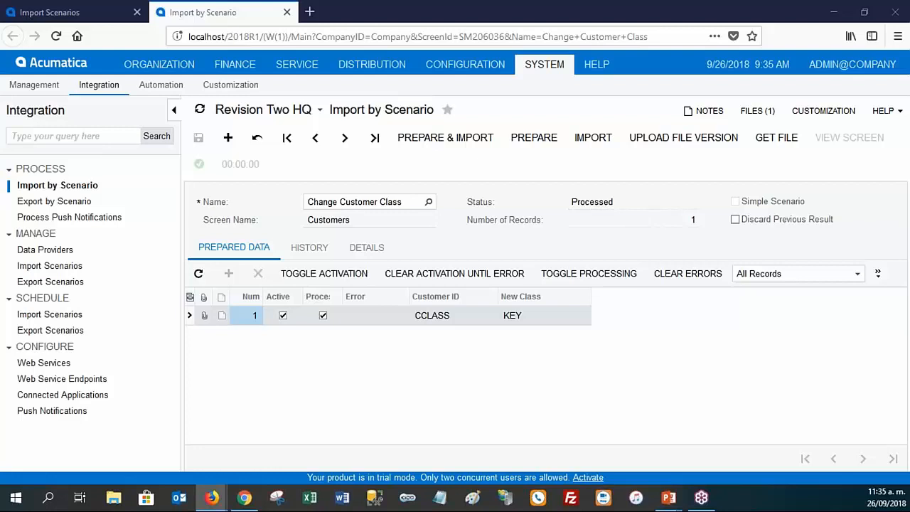
key("super+d")
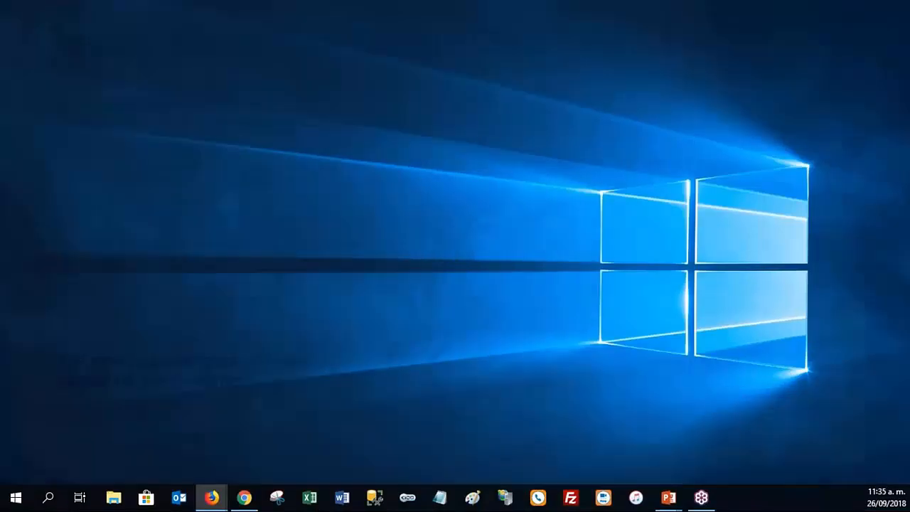
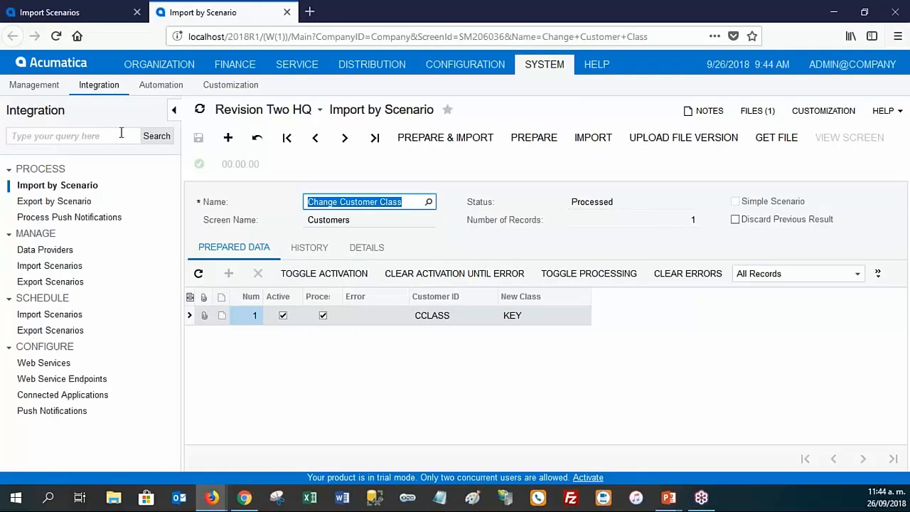
- Find the Vendor Payment Instructions scenario by searching for "payment ins" and load it in Import Scenarios
left_click(106, 16)
left_click(462, 175)
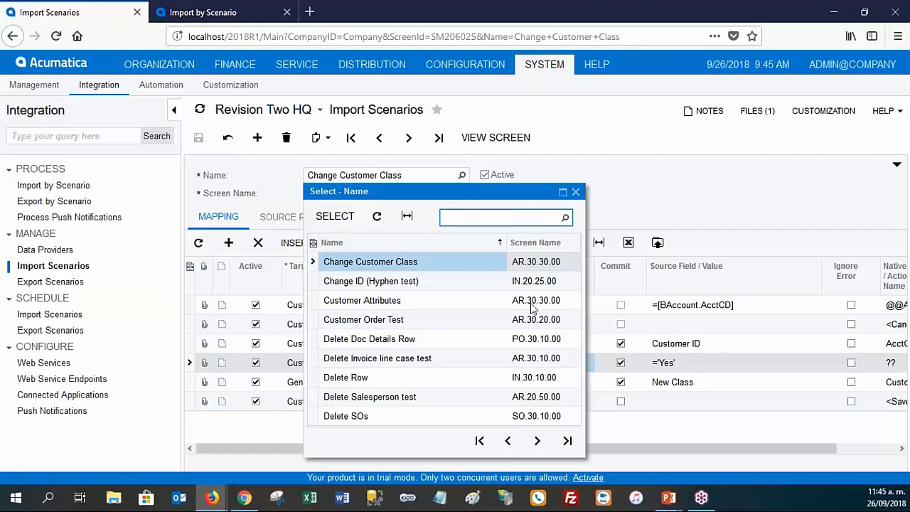
type("payment ins")
double_click(430, 263)
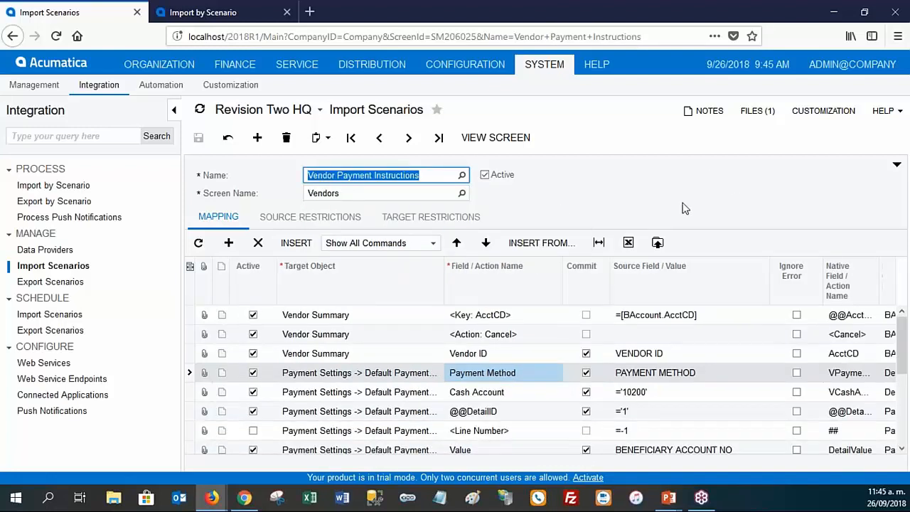
left_click(172, 114)
scroll(548, 373, "down", 1)
scroll(466, 361, "down", 1)
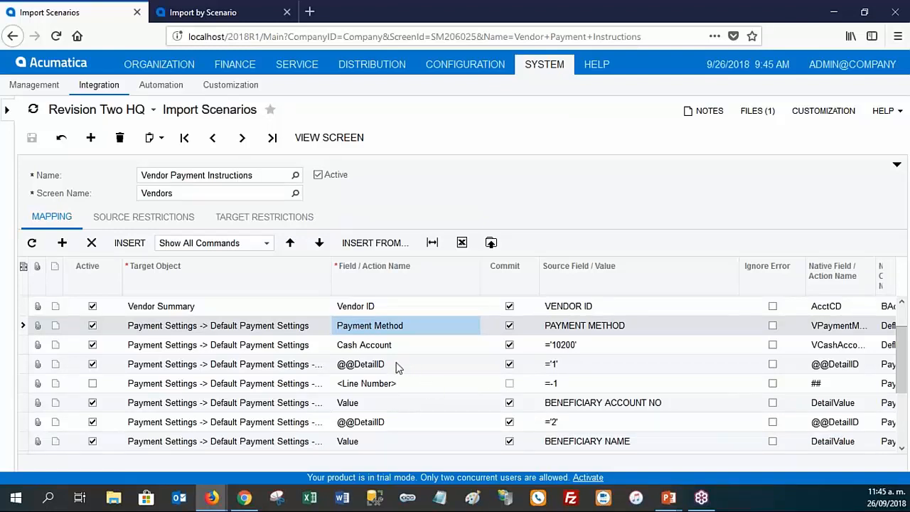
scroll(587, 412, "down", 2)
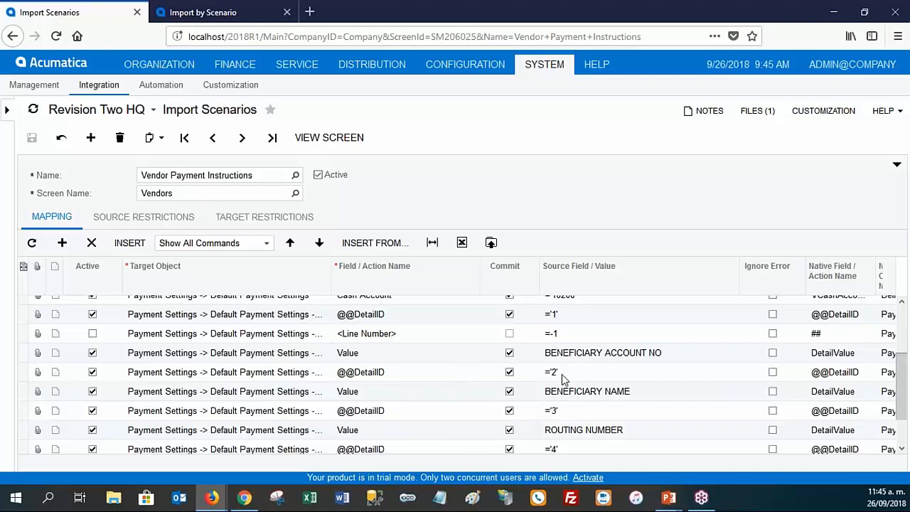
scroll(561, 409, "down", 2)
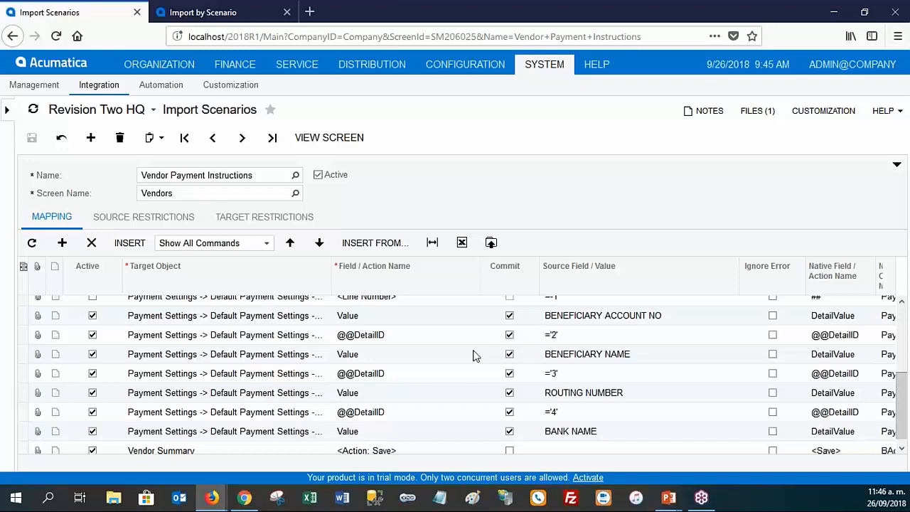
scroll(472, 372, "up", 3)
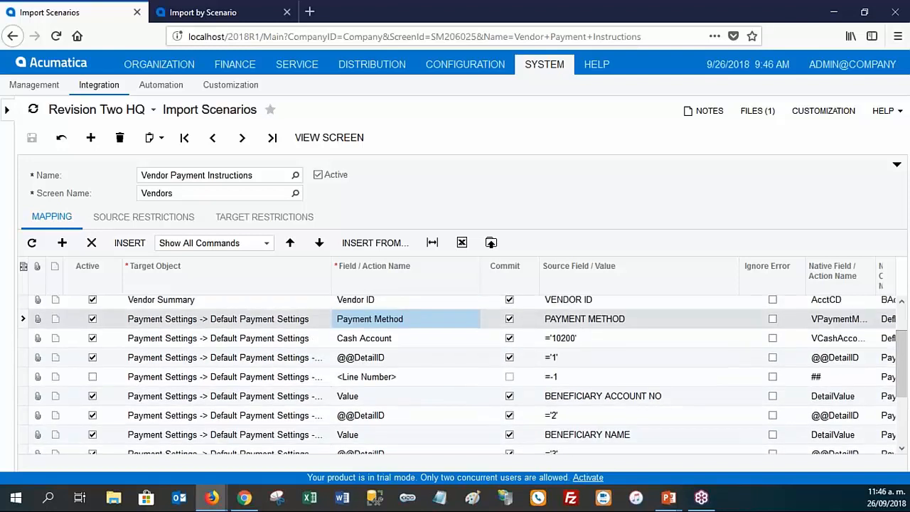
- Load the Vendor Payment Instructions scenario in Import by Scenario, searching the scenario names for "payment"
left_click(231, 15)
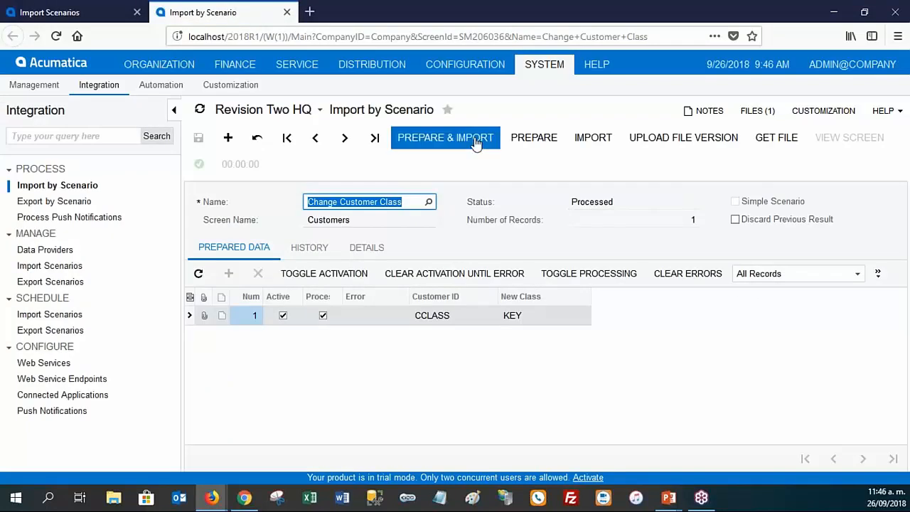
left_click(429, 204)
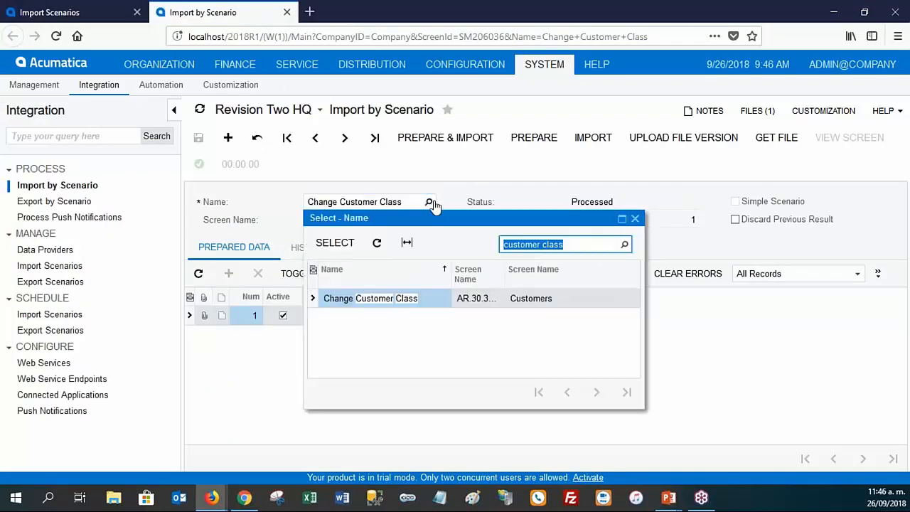
type("payment")
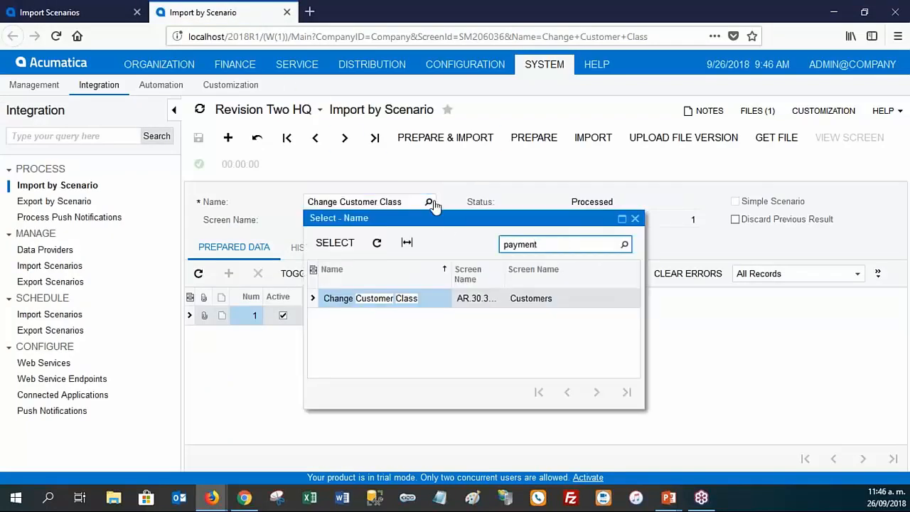
double_click(418, 359)
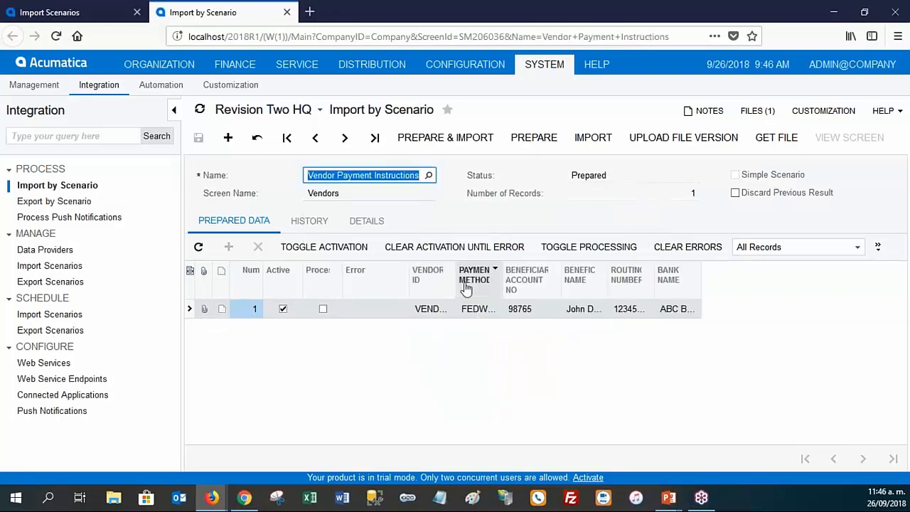
- Hide the navigation pane and widen the truncated prepared data columns, including Beneficiary Name, Routing Number and Bank Name
left_click(174, 110)
left_click_drag(289, 288, 400, 290)
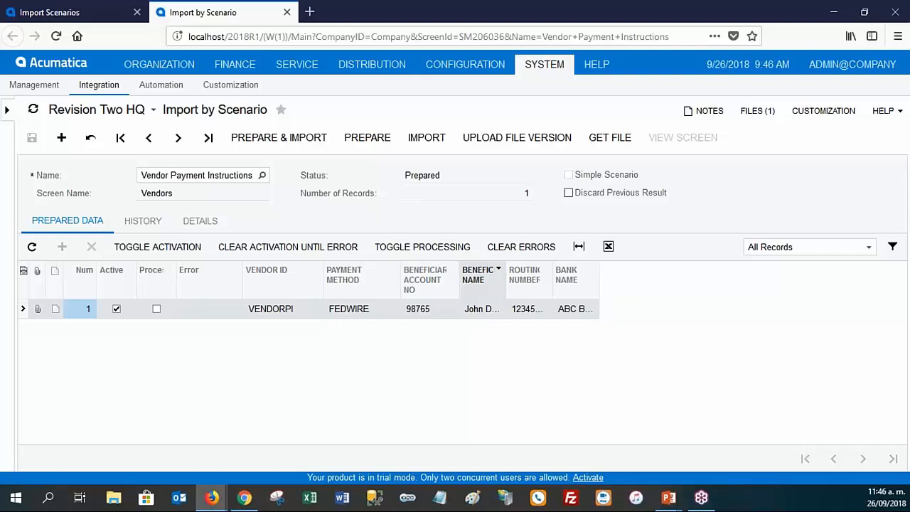
left_click_drag(505, 290, 533, 290)
left_click(590, 294)
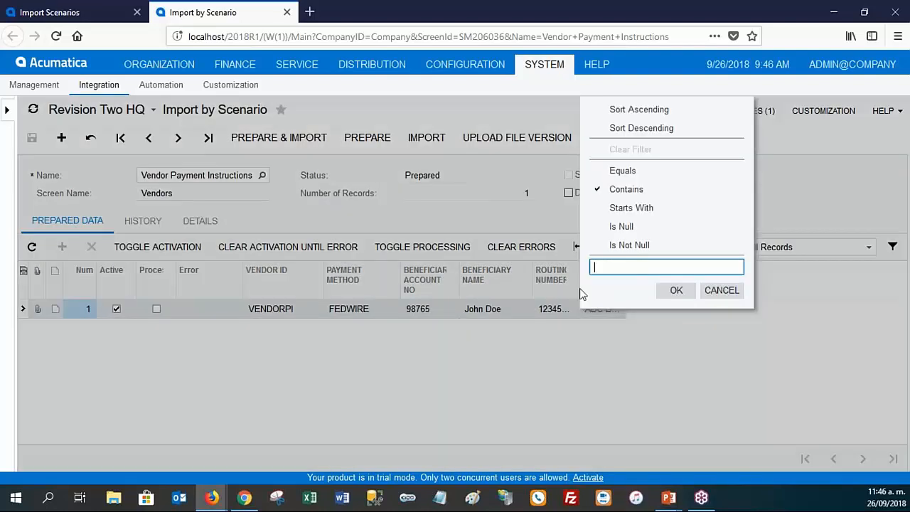
left_click(722, 292)
left_click_drag(581, 298, 704, 290)
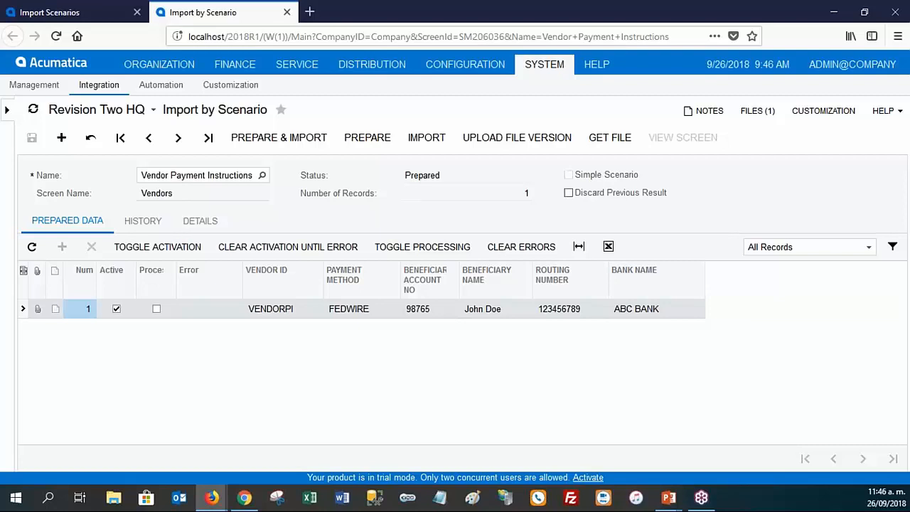
- Bring the Vendors window into view and check the payment settings and payment instructions of vendor VENDORPI
left_click(212, 498)
left_click(212, 498)
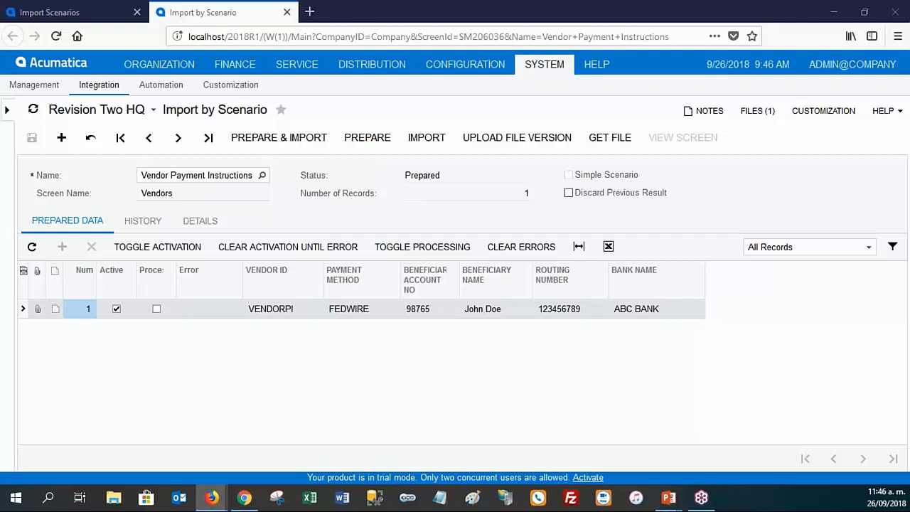
left_click_drag(0, 143, 354, 110)
left_click(366, 101)
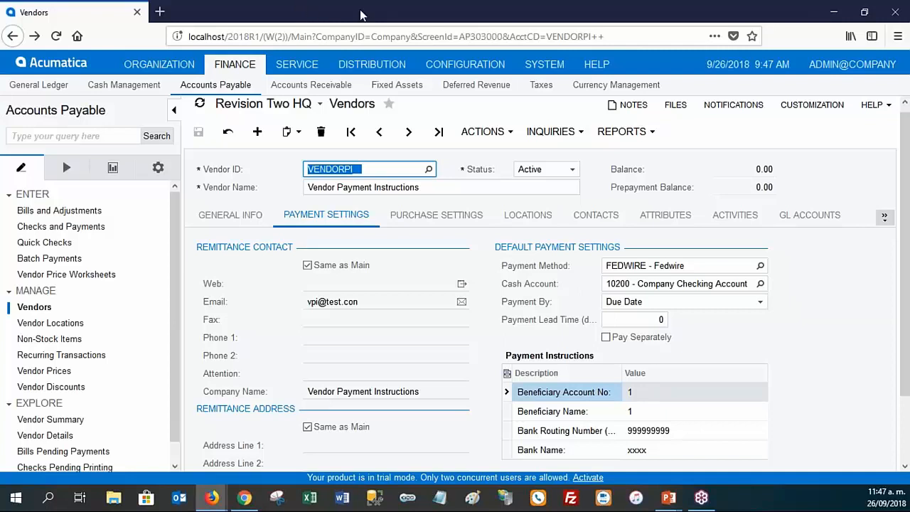
left_click_drag(370, 13, 0, 40)
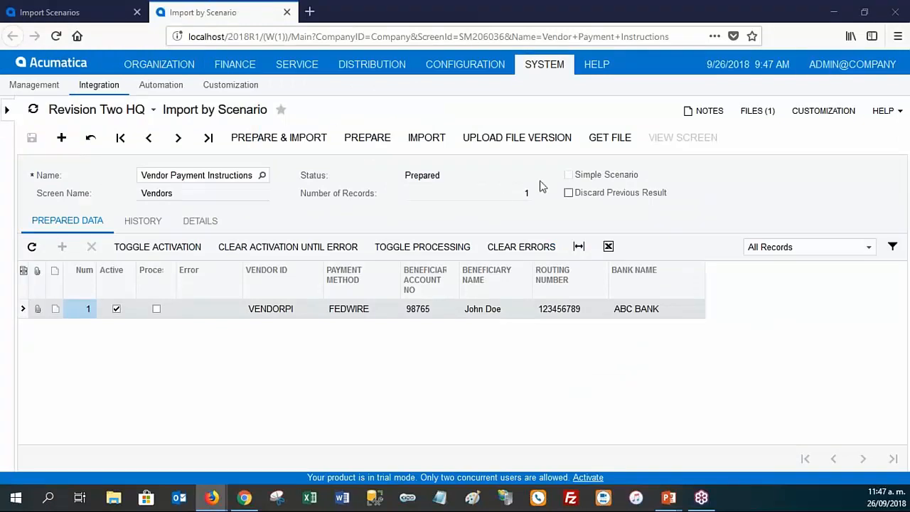
- Import the prepared Vendor Payment Instructions data and reload vendor VENDORPI to check its payment instructions
left_click(435, 143)
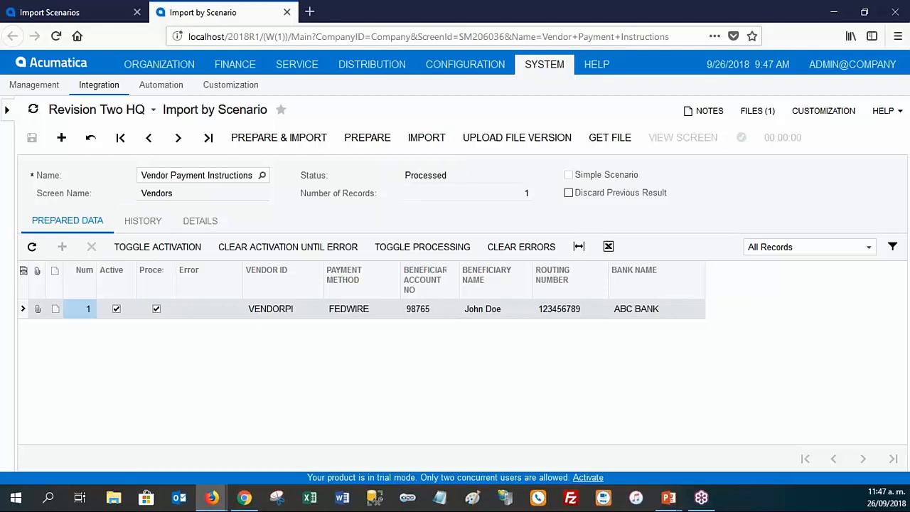
left_click(372, 64)
left_click(372, 37)
key("Return")
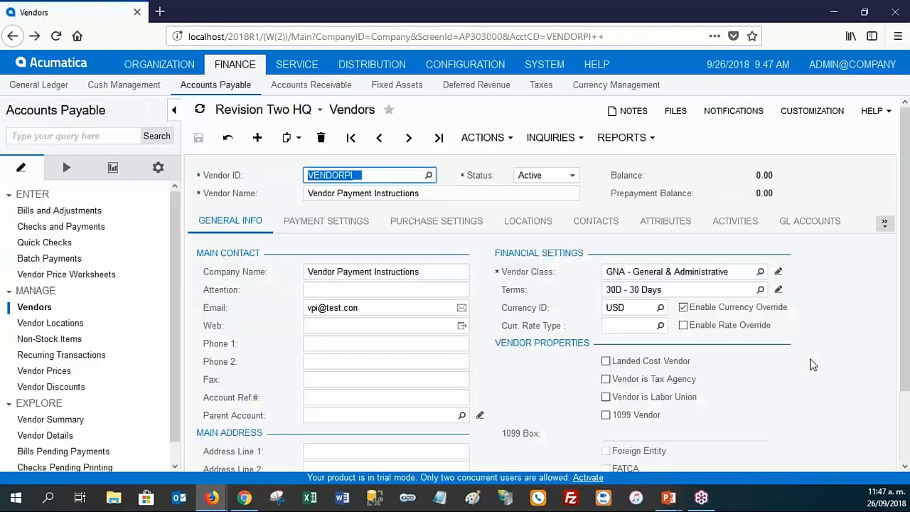
left_click(348, 226)
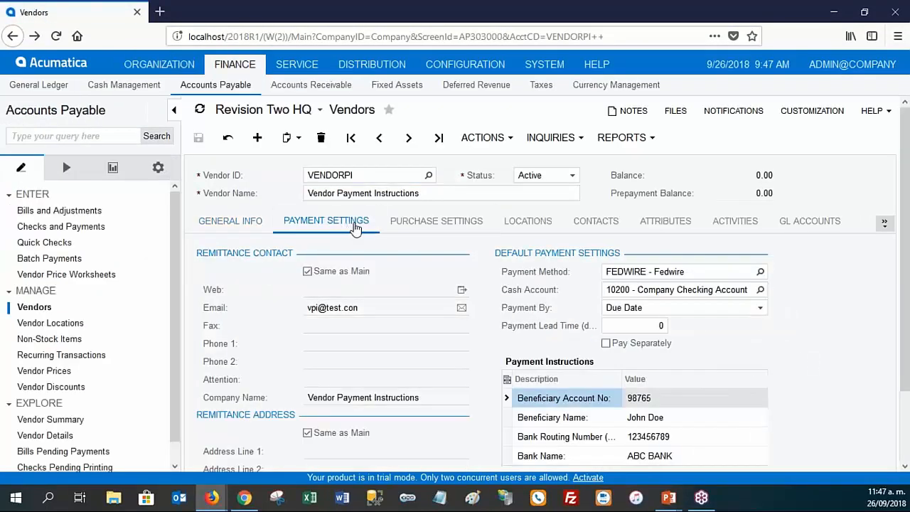
scroll(868, 313, "down", 1)
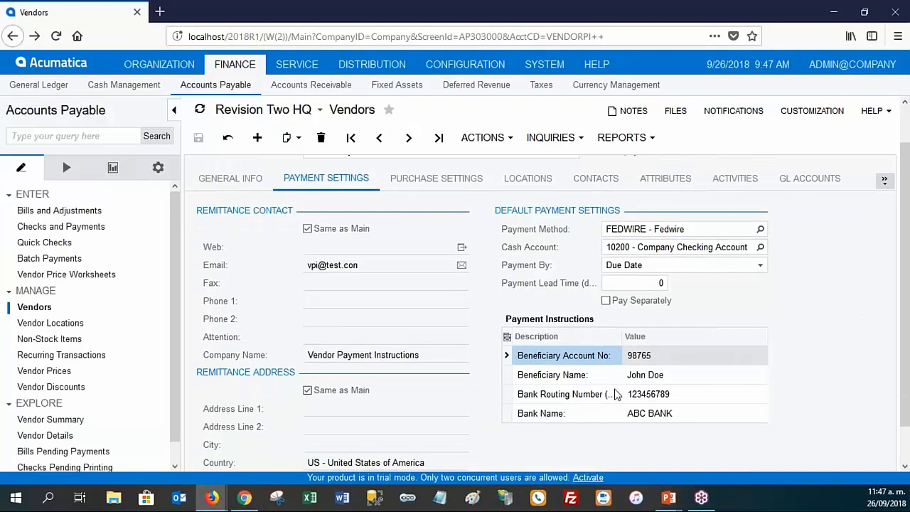
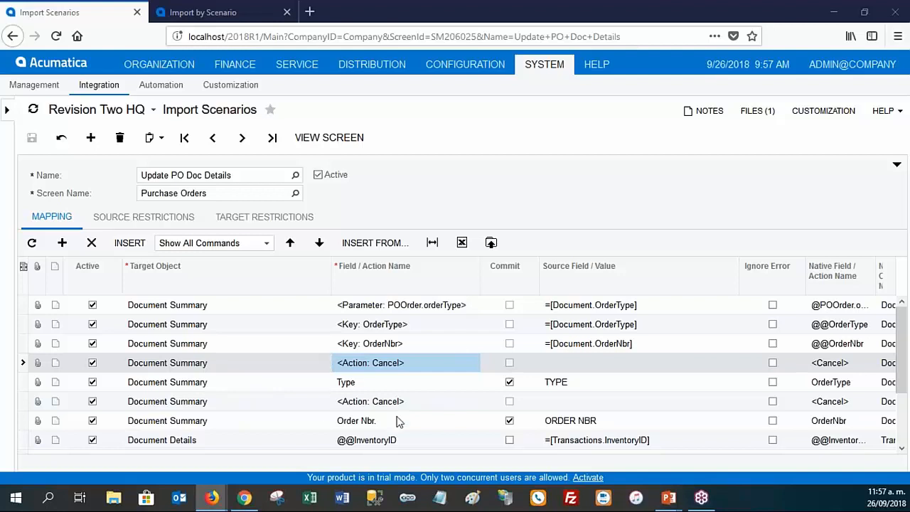
left_click_drag(902, 349, 902, 392)
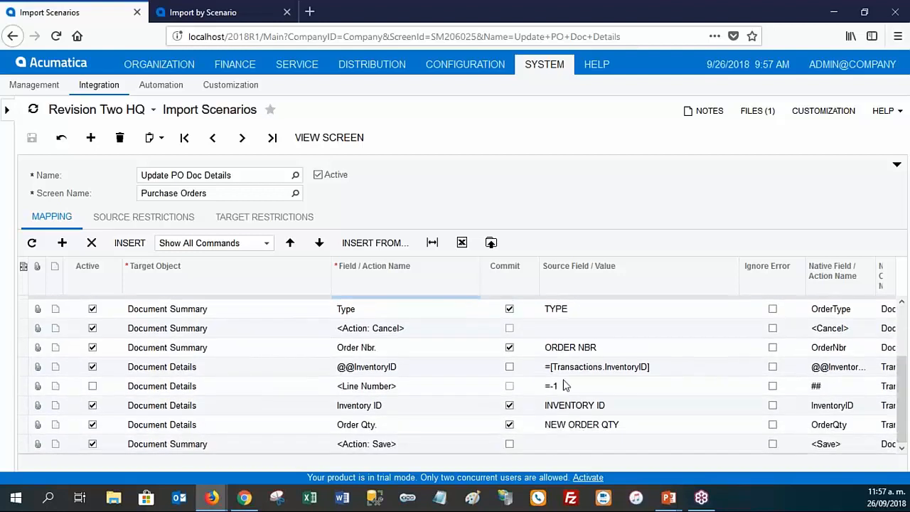
left_click(406, 369)
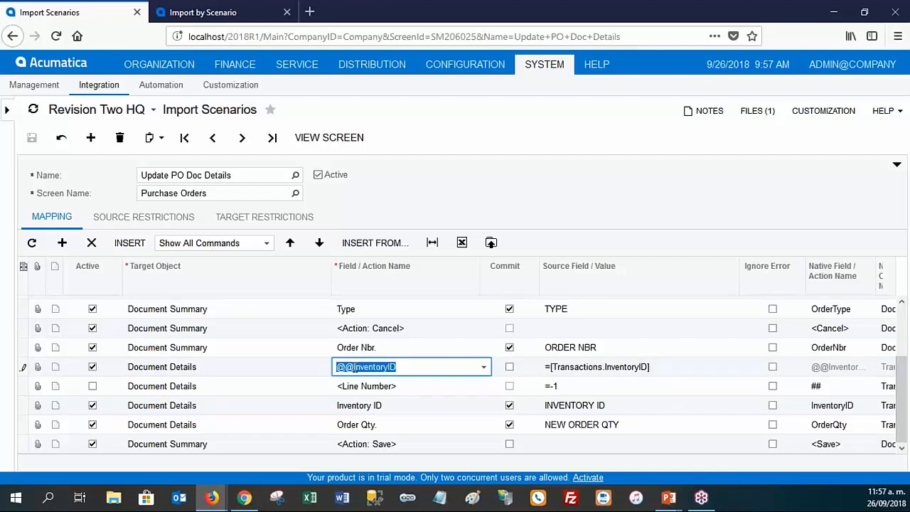
left_click(483, 369)
mouse_move(498, 123)
left_mouse_down()
mouse_move(498, 338)
mouse_move(508, 114)
left_mouse_up()
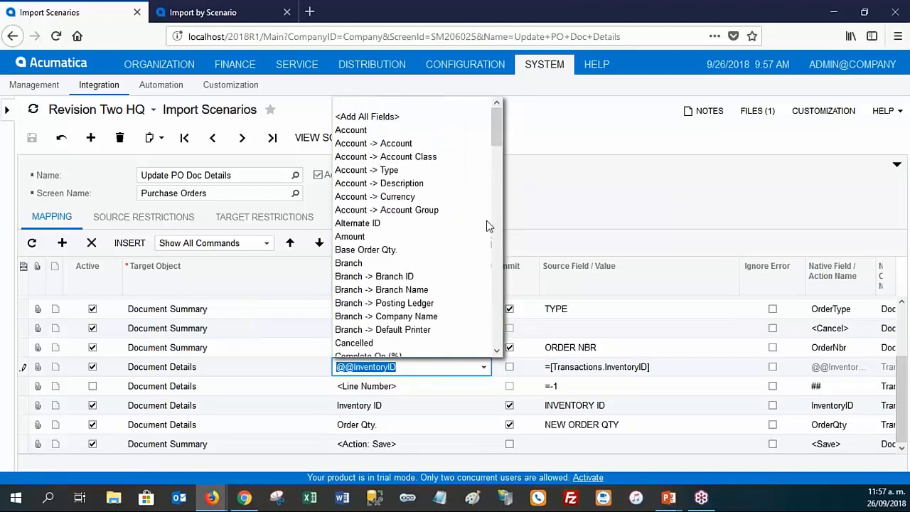
left_click(403, 367)
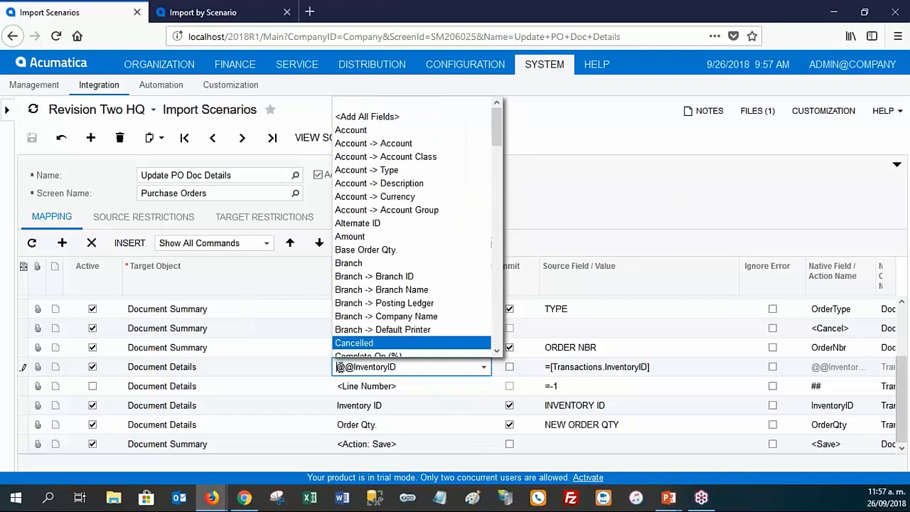
left_click(631, 174)
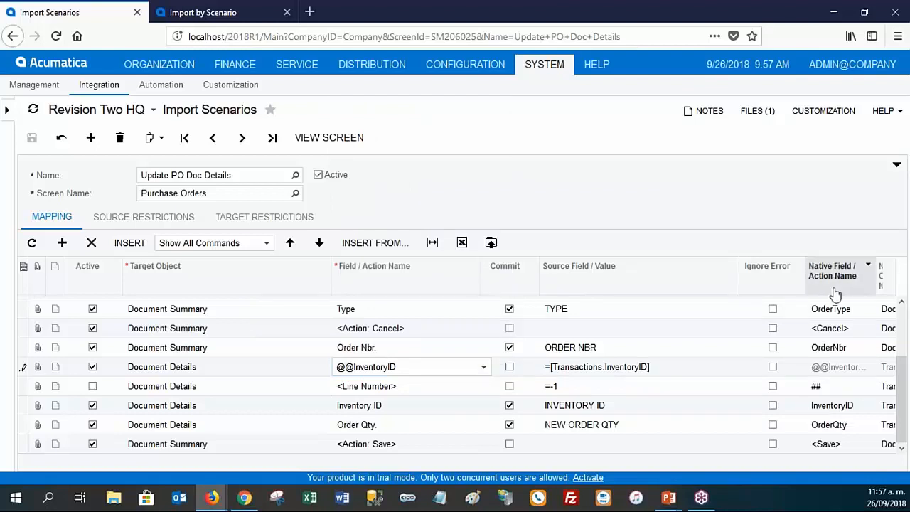
left_click(837, 408)
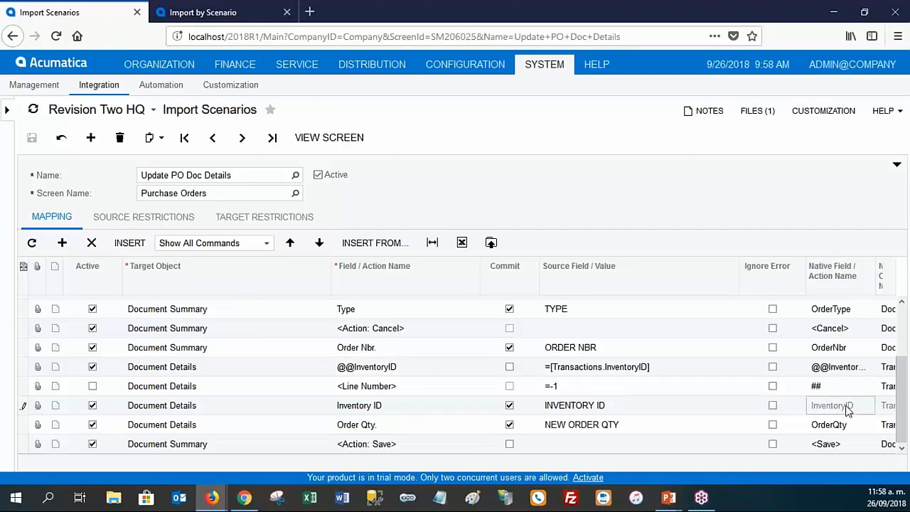
left_click(425, 369)
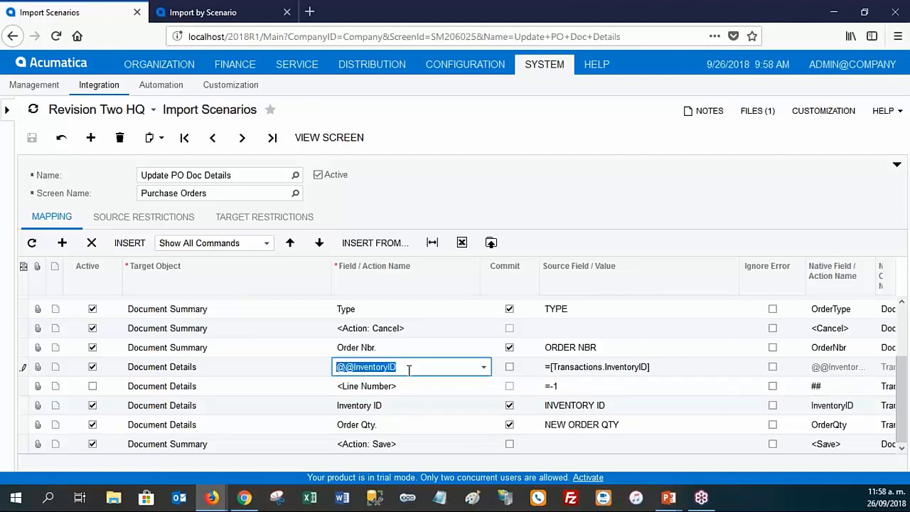
left_click(400, 367)
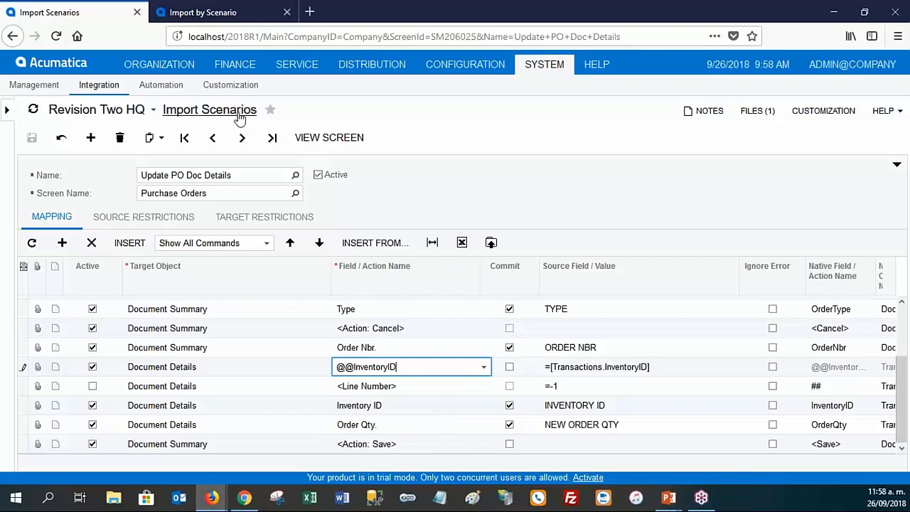
- Load the Update PO Doc Details scenario in Import by Scenario, searching the scenario names for "doc detai"
left_click(231, 12)
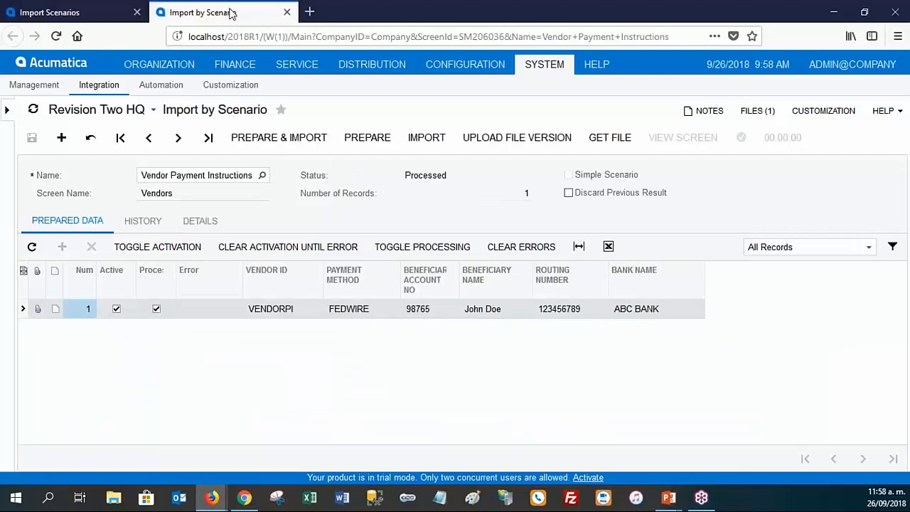
left_click(261, 175)
type("doc deta")
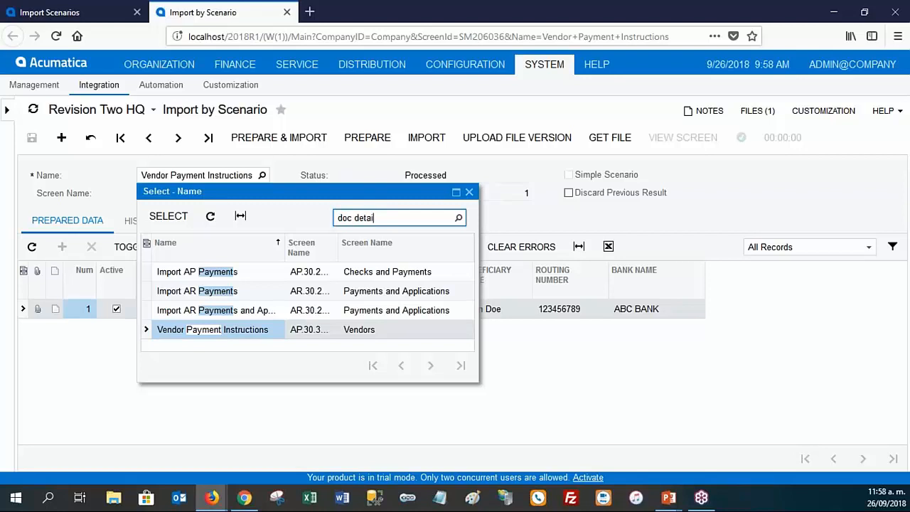
type("i")
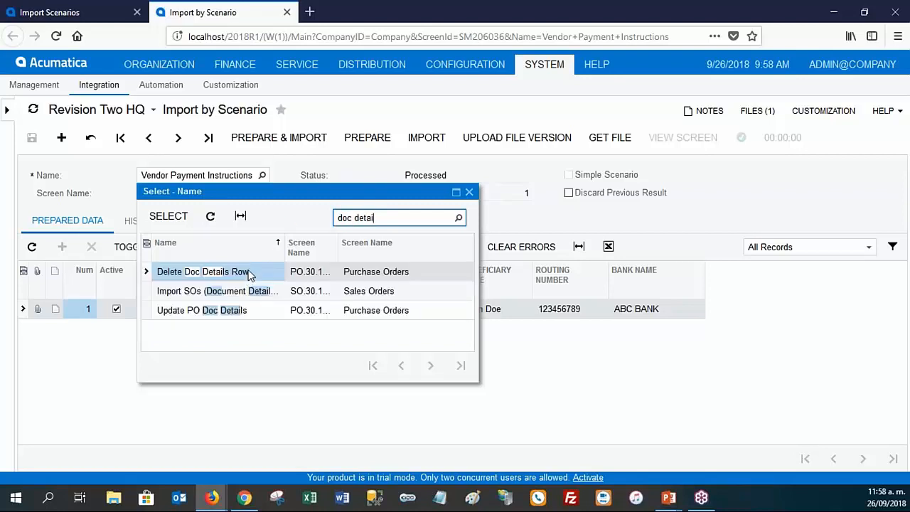
double_click(246, 311)
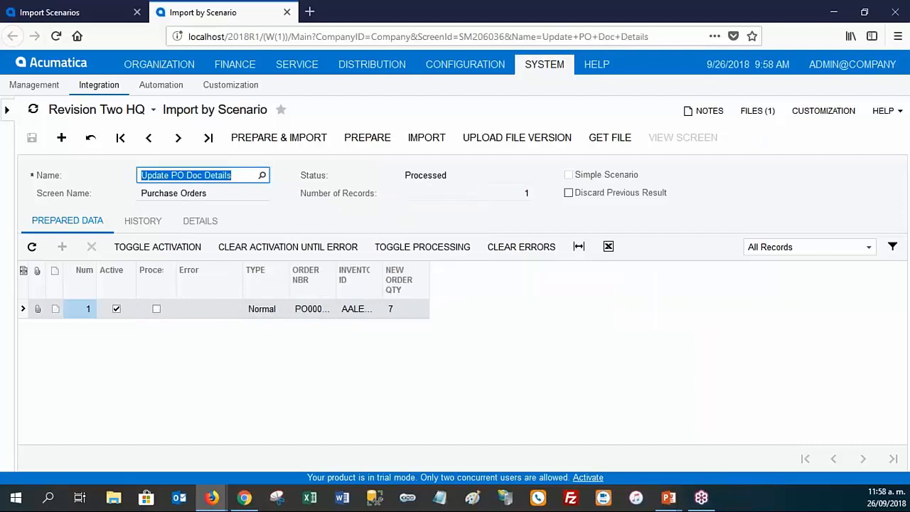
- Widen the Order Nbr, Inventory ID and New Order Qty columns of the prepared data so their contents are fully readable
left_click_drag(287, 281, 399, 285)
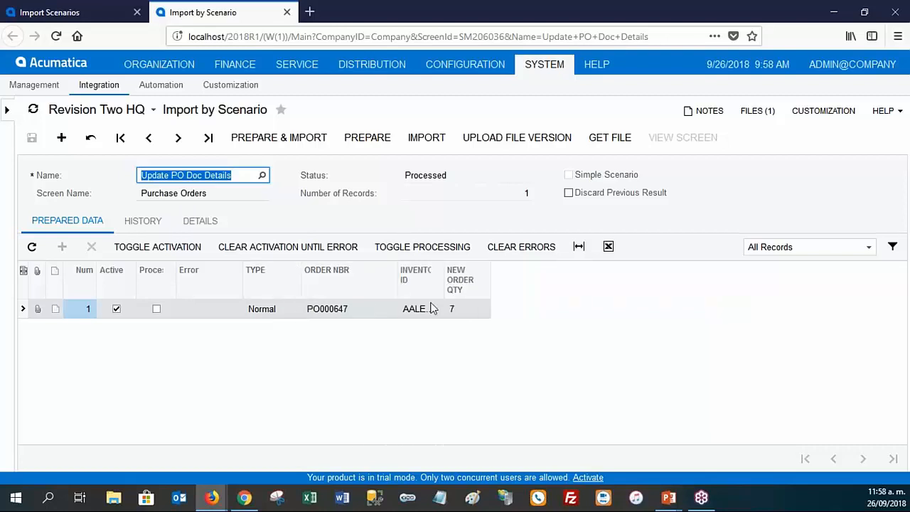
left_click_drag(444, 285, 476, 296)
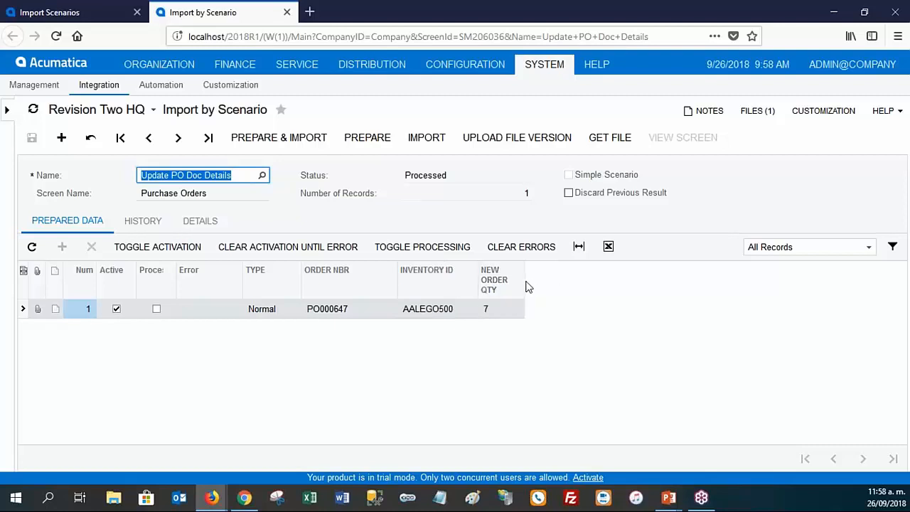
left_click_drag(526, 279, 580, 279)
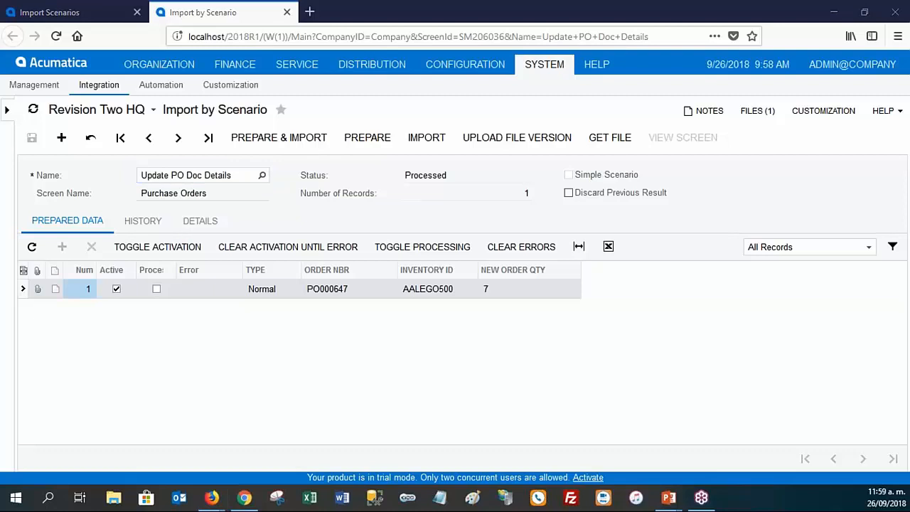
- Bring the Purchase Orders window into view, close its empty browser tab and check the purchase order listed in the prepared data
key("super+d")
key("super+d")
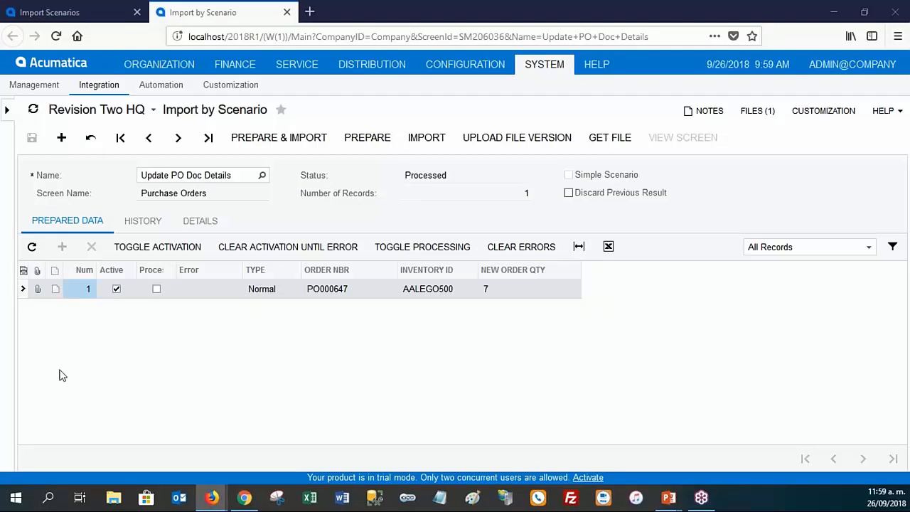
left_click(355, 291)
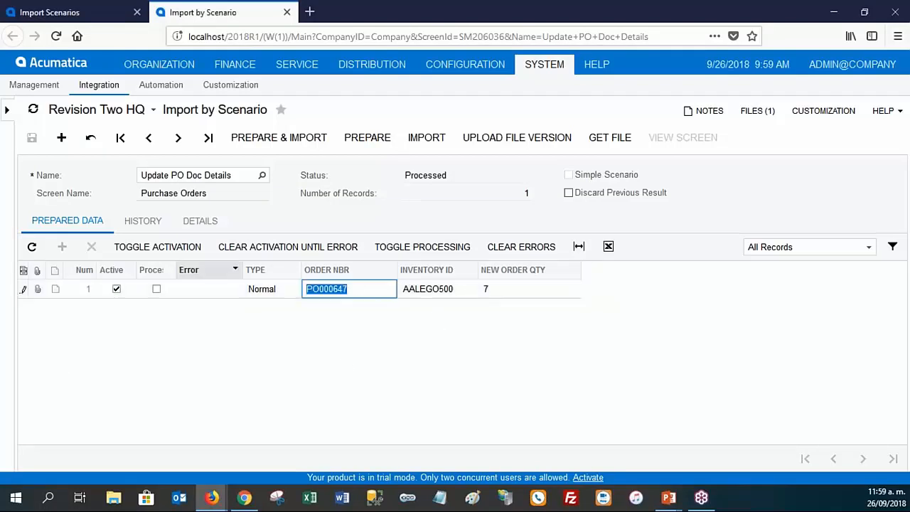
key("alt+Tab")
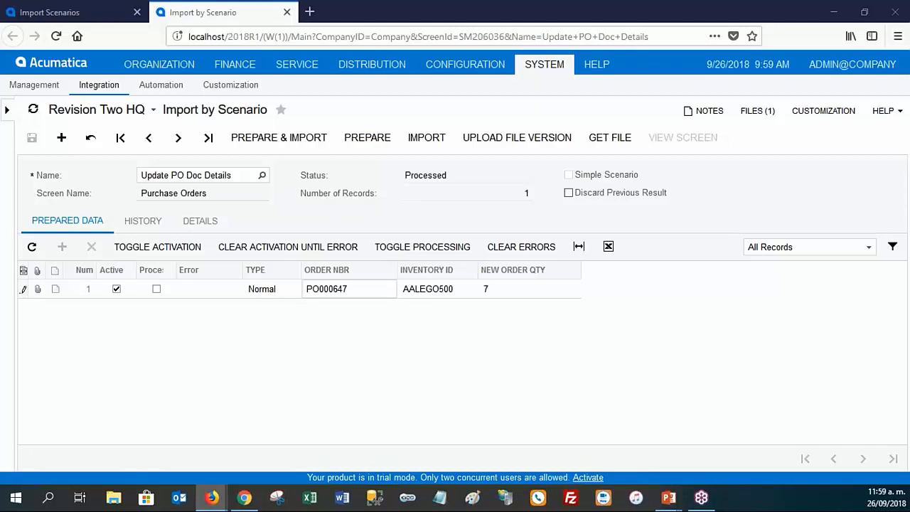
left_click_drag(0, 50, 259, 1)
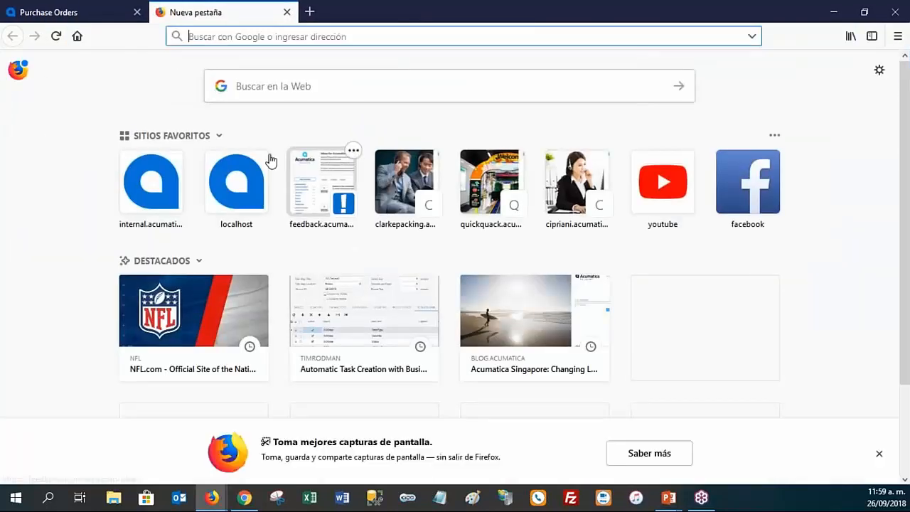
left_click(286, 12)
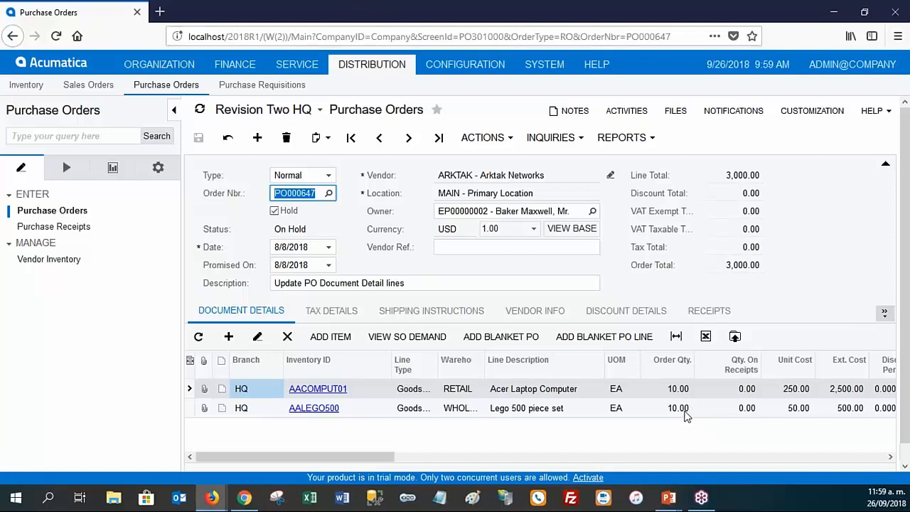
left_click(683, 409)
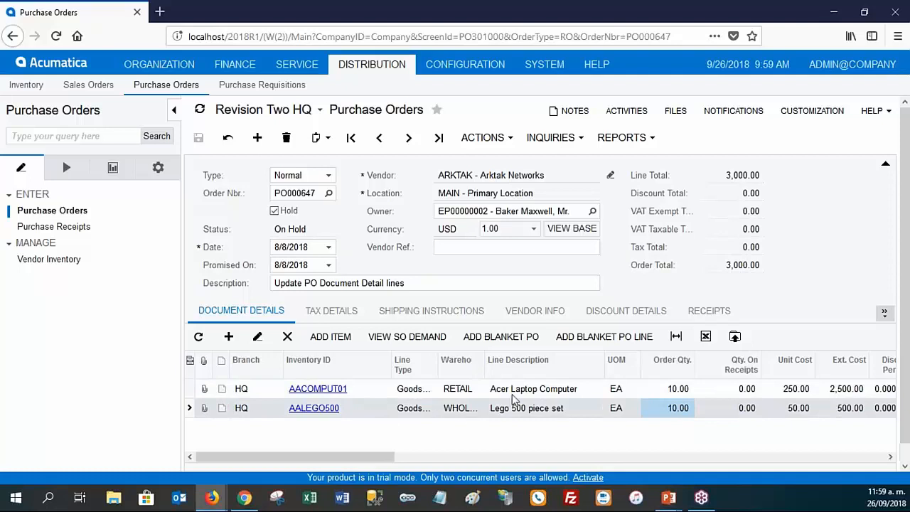
left_click(675, 410)
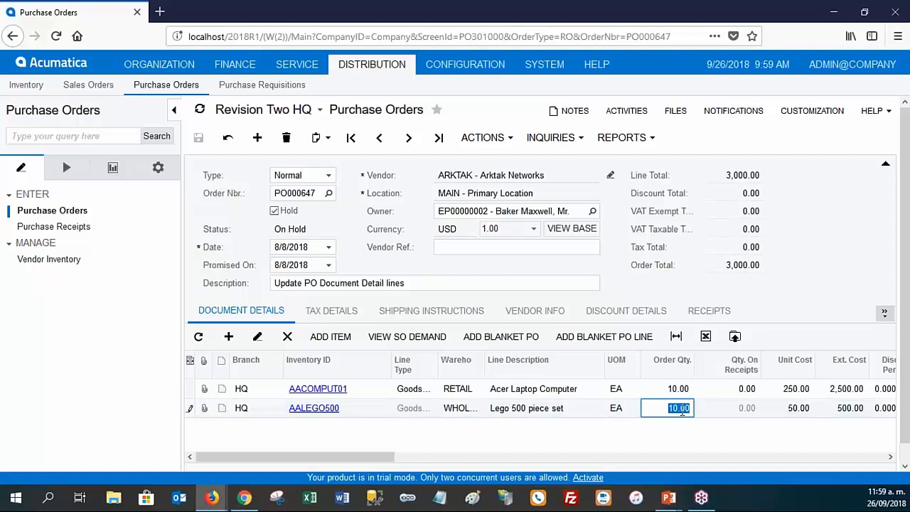
type("7")
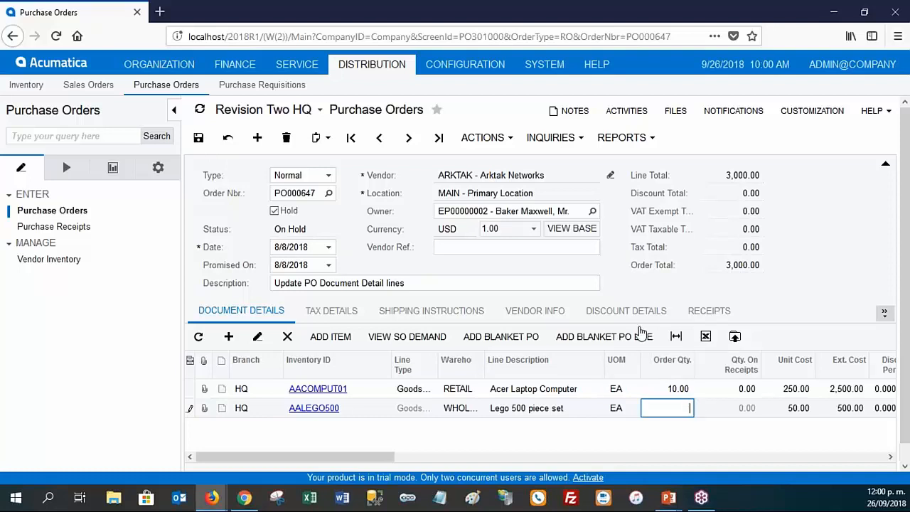
left_click(379, 141)
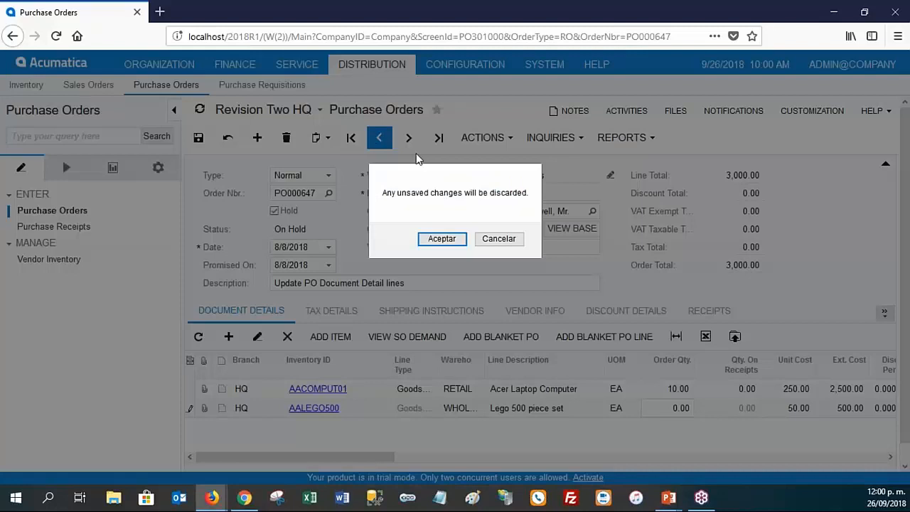
left_click(442, 240)
left_click(408, 137)
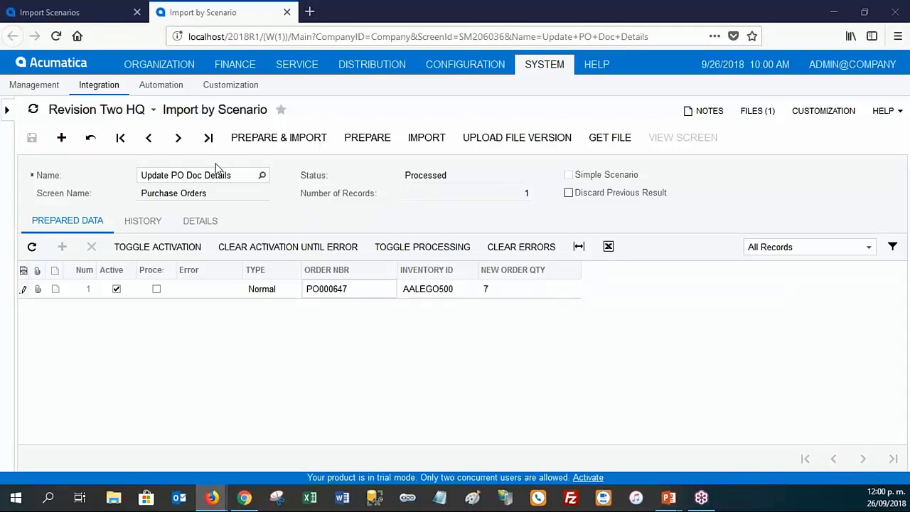
- Import the prepared Update PO Doc Details data and check the order quantity of the AALEGO500 line on the purchase order
left_click(431, 141)
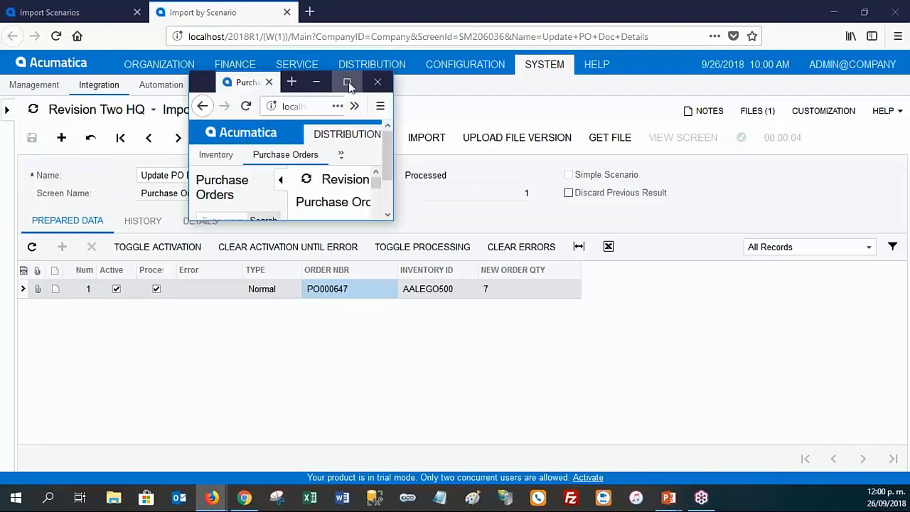
left_click(352, 88)
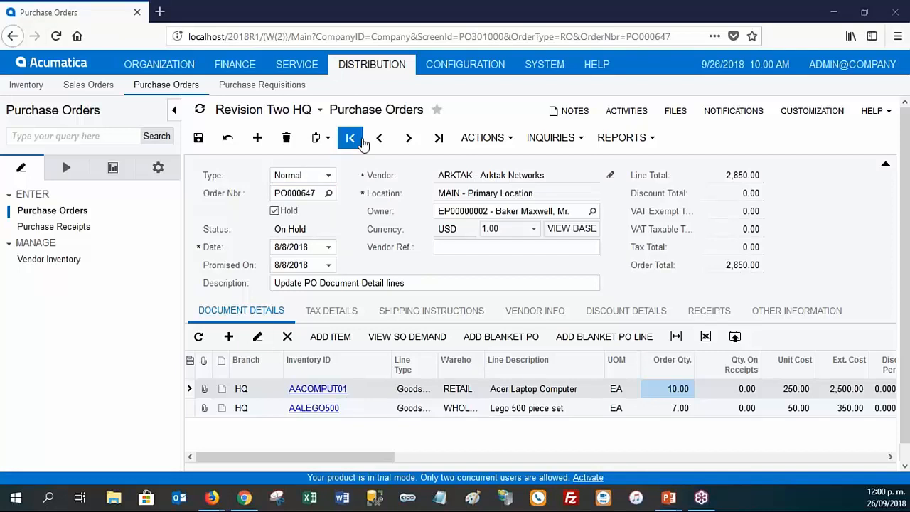
left_click_drag(564, 7, 0, 54)
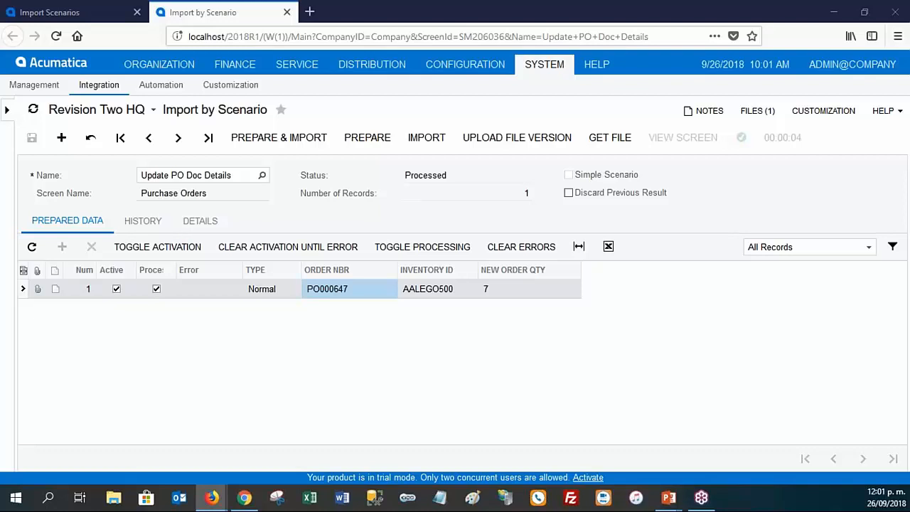
- Switch to the PowerPoint slide show and advance to the Delete Row From a Grid slide
key("super+d")
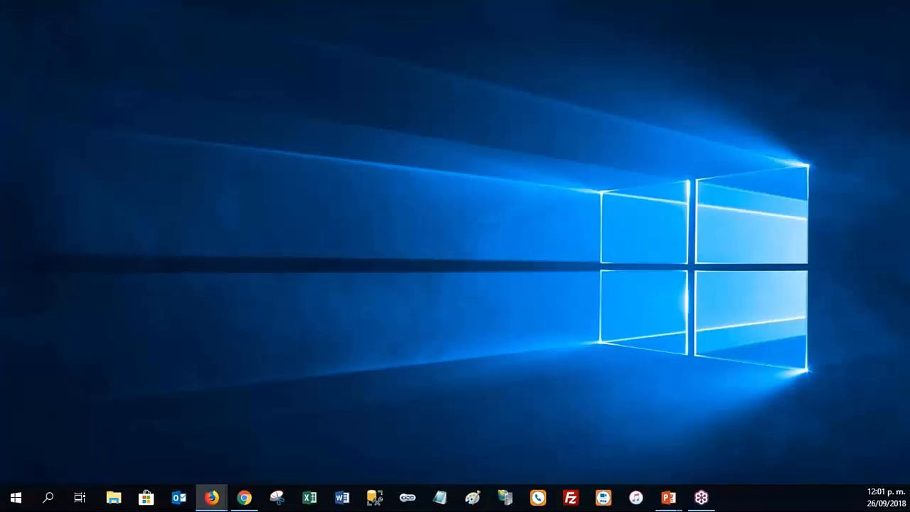
key("alt+Tab")
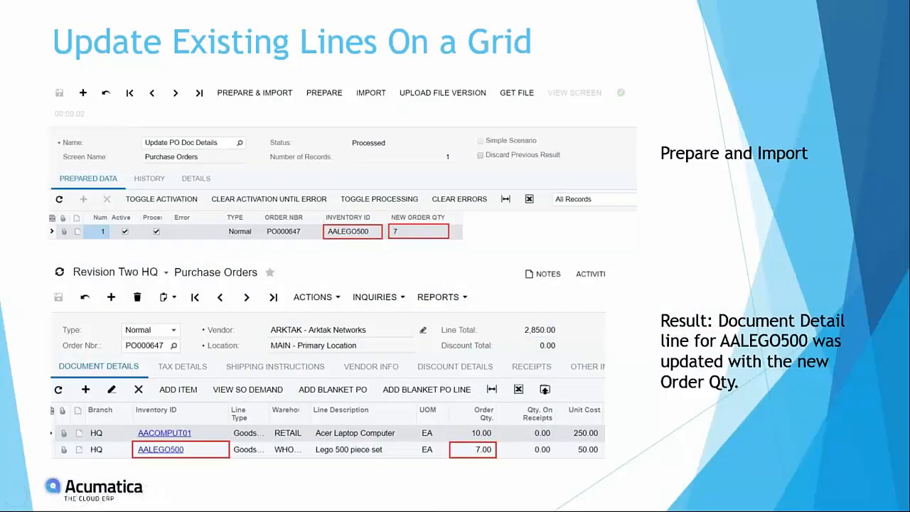
key("Escape")
key("Right")
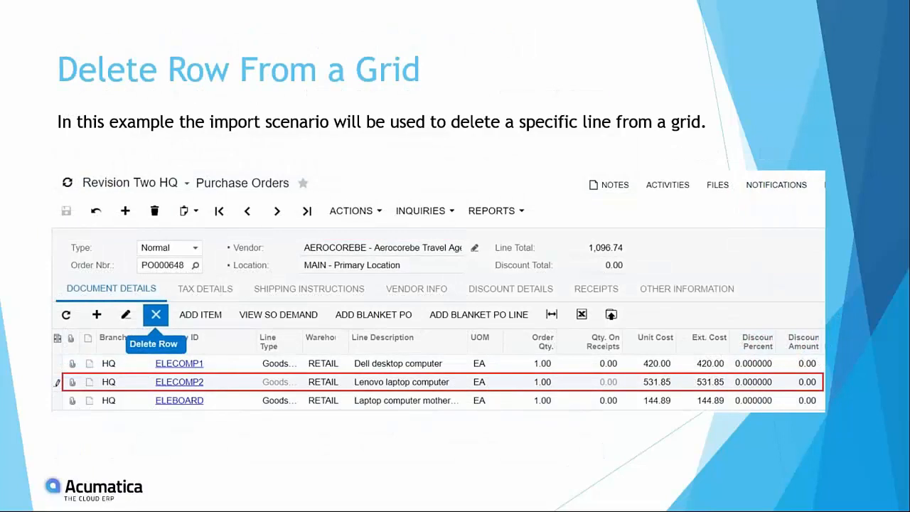
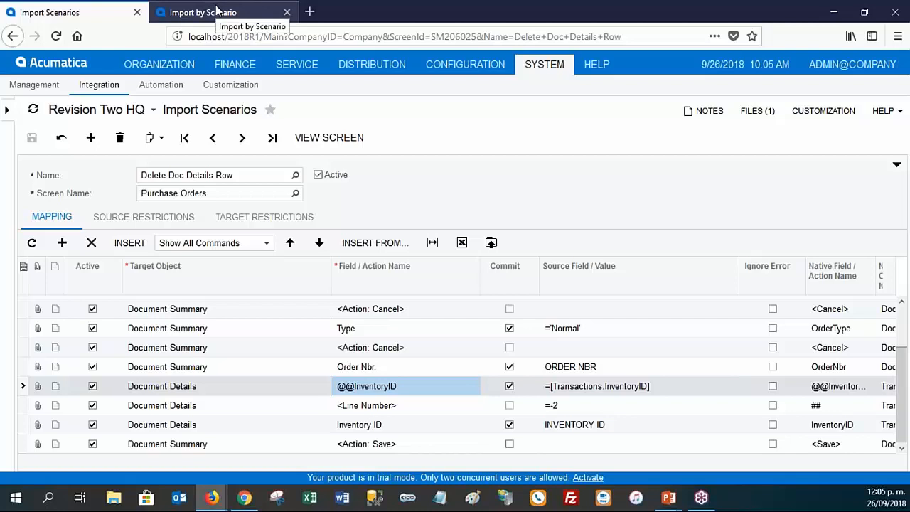
- Load the Delete Doc Details Row scenario in Import by Scenario, searching for "delete doc", and widen the Order Nbr and Inventory ID columns
left_click(217, 12)
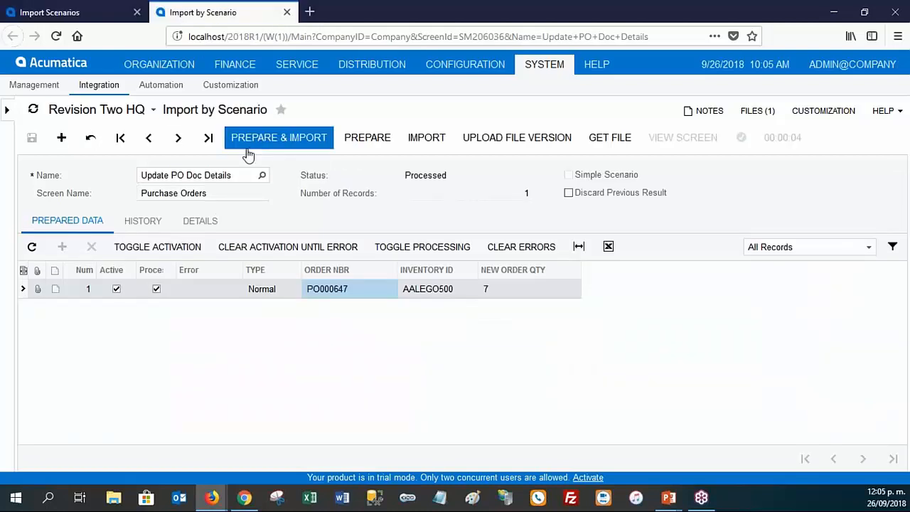
left_click(261, 175)
type("delete doc")
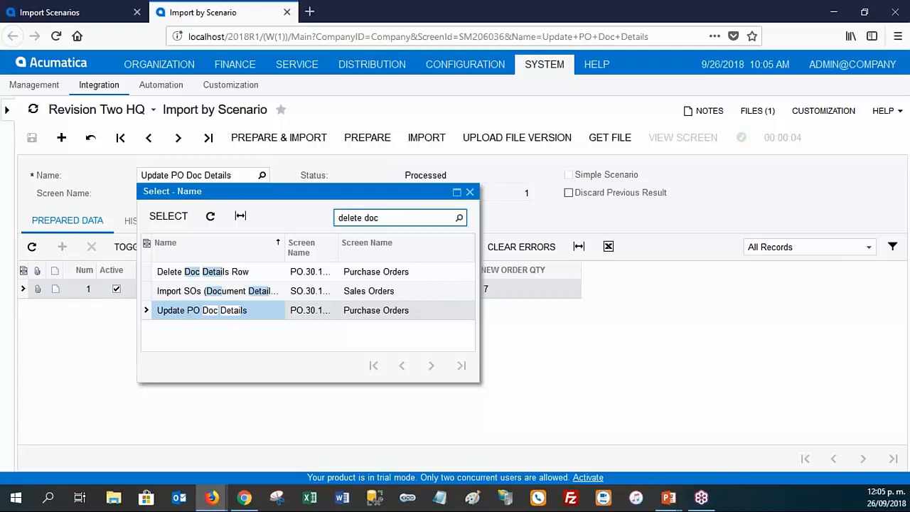
double_click(244, 278)
left_click_drag(290, 279, 479, 280)
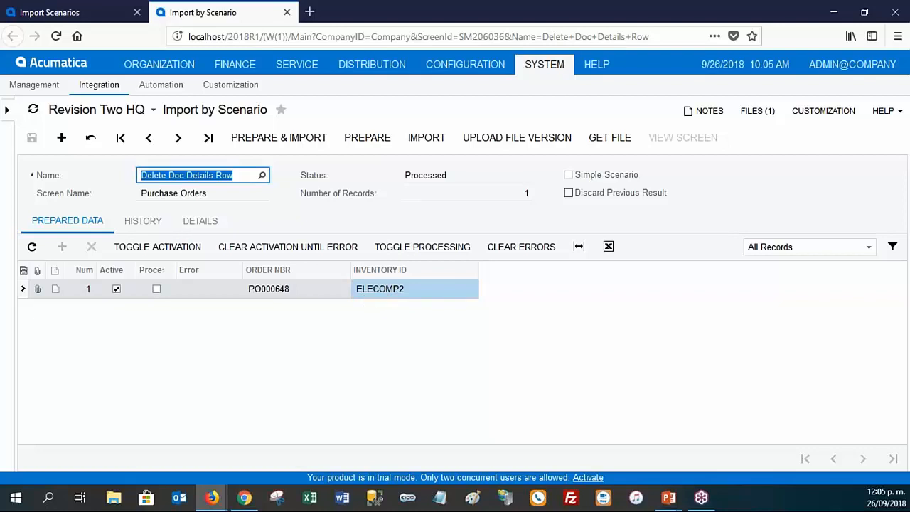
- Compare the prepared Delete Doc Details Row data with the purchase order, locating the ELECOMP2 line in its document details
key("alt+Tab")
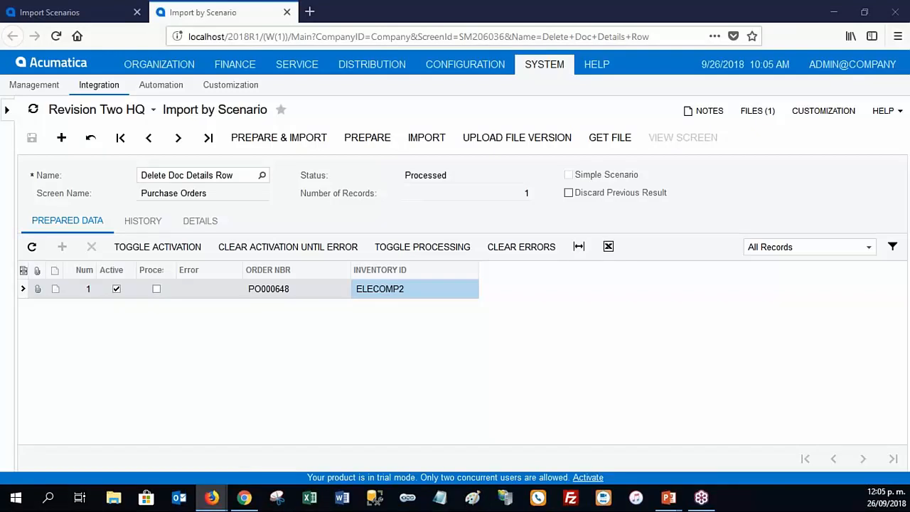
left_click(270, 290)
key("alt+Tab")
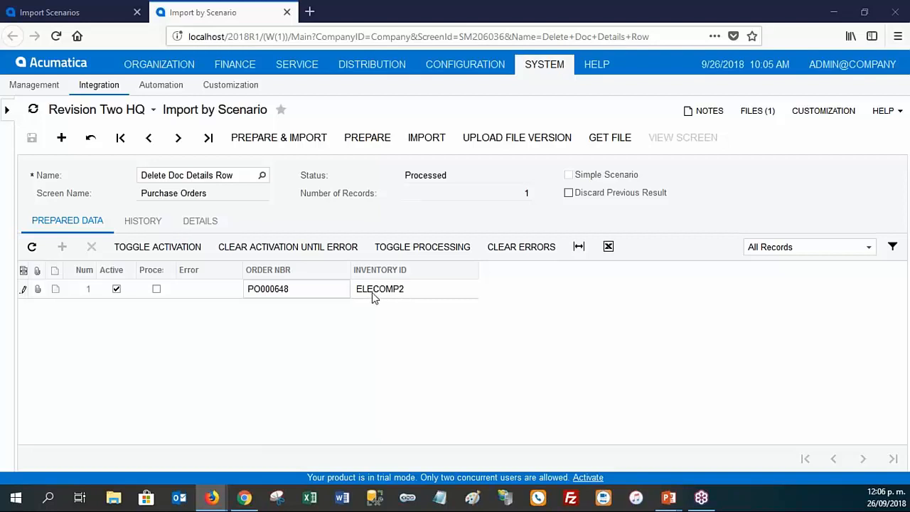
left_click_drag(909, 75, 342, 77)
left_click(395, 74)
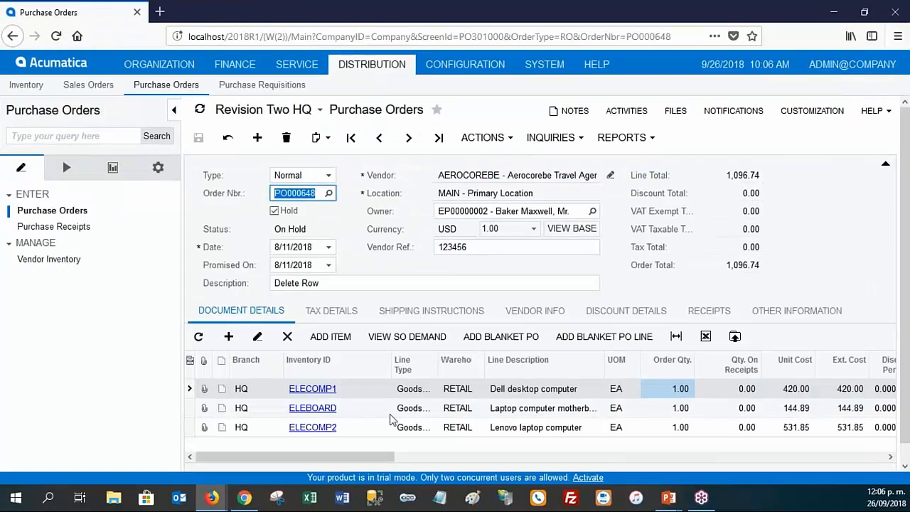
left_click(361, 430)
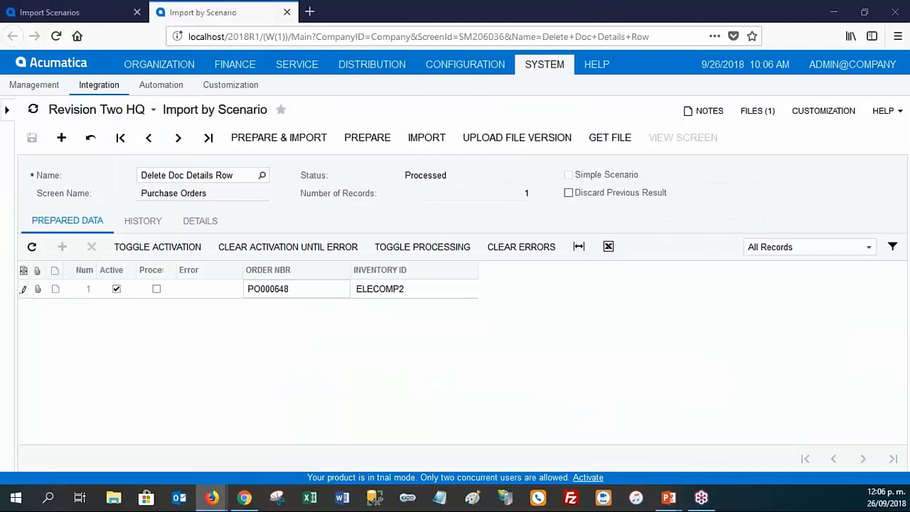
- Review the Line Number and Inventory ID rows in the mapping of the Delete Doc Details Row import scenario
left_click(80, 15)
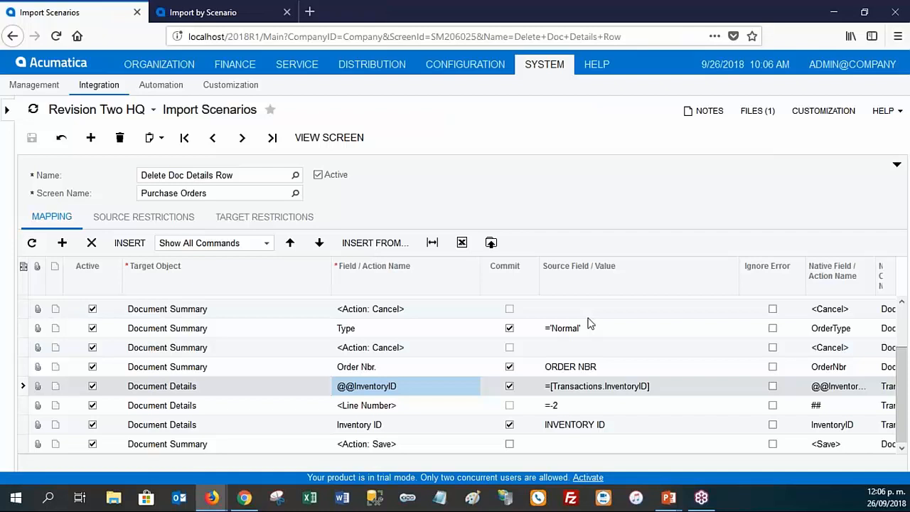
left_click(458, 406)
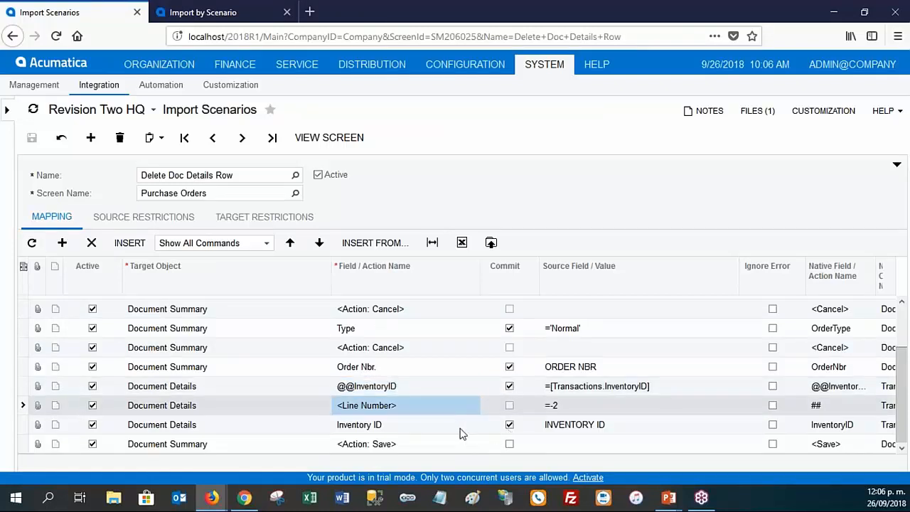
left_click(412, 424)
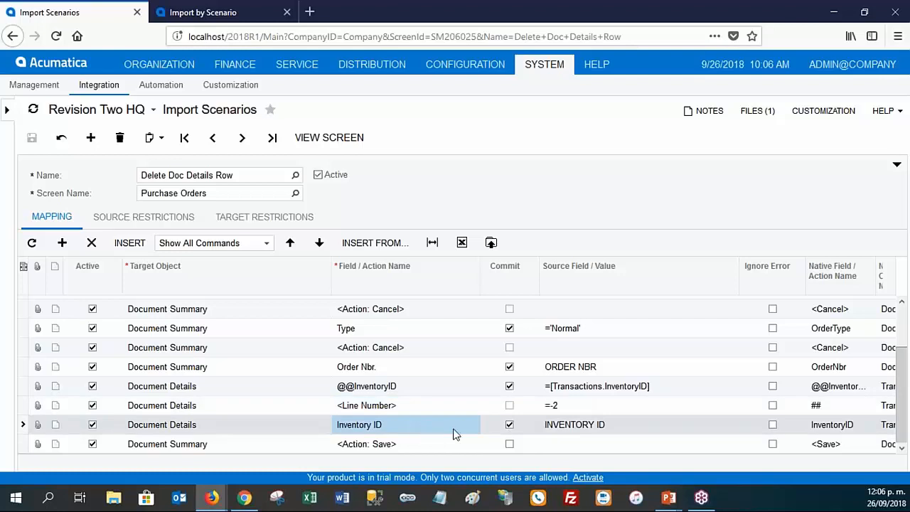
- Try =New and =-1 as the source value of the Line Number mapping row
left_click(579, 404)
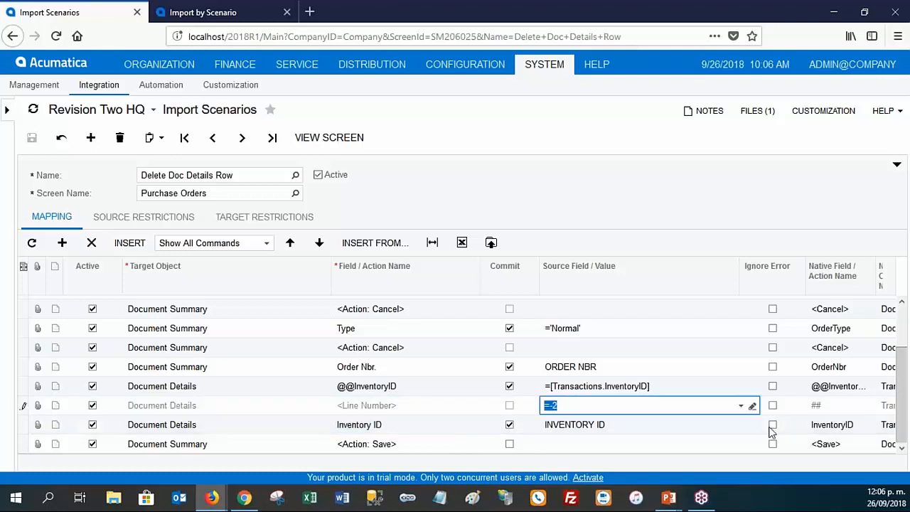
left_click(740, 408)
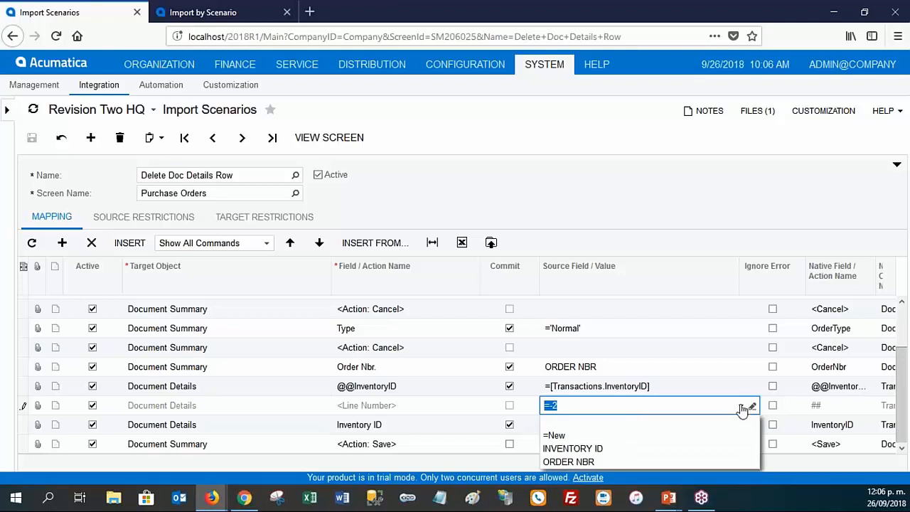
left_click(604, 436)
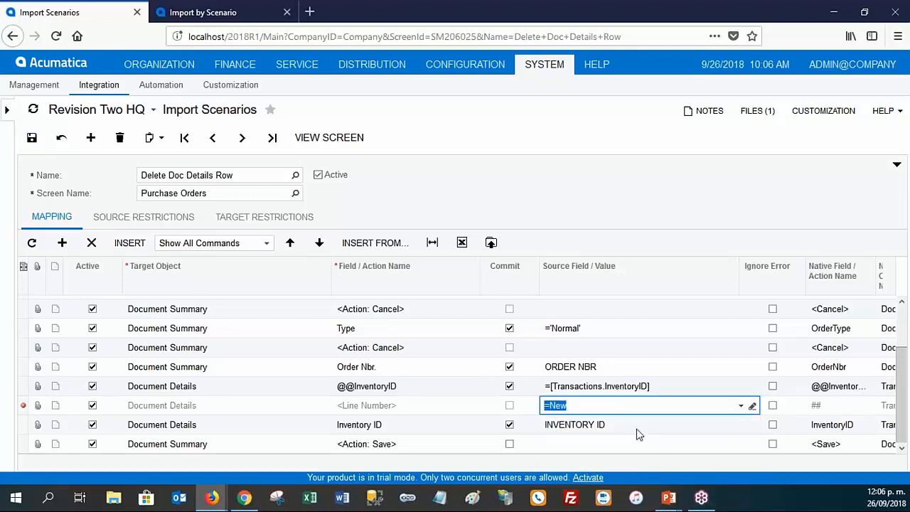
left_click(563, 407)
left_click(740, 406)
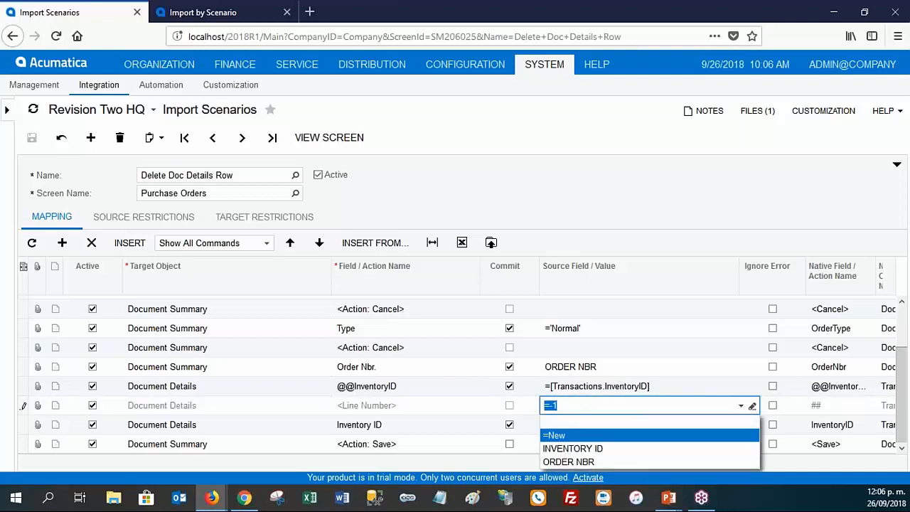
left_click(567, 438)
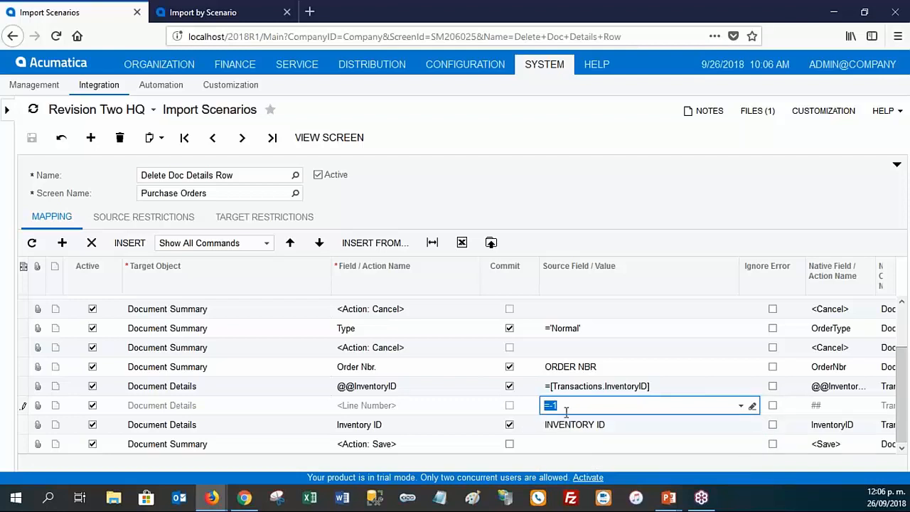
left_click(741, 406)
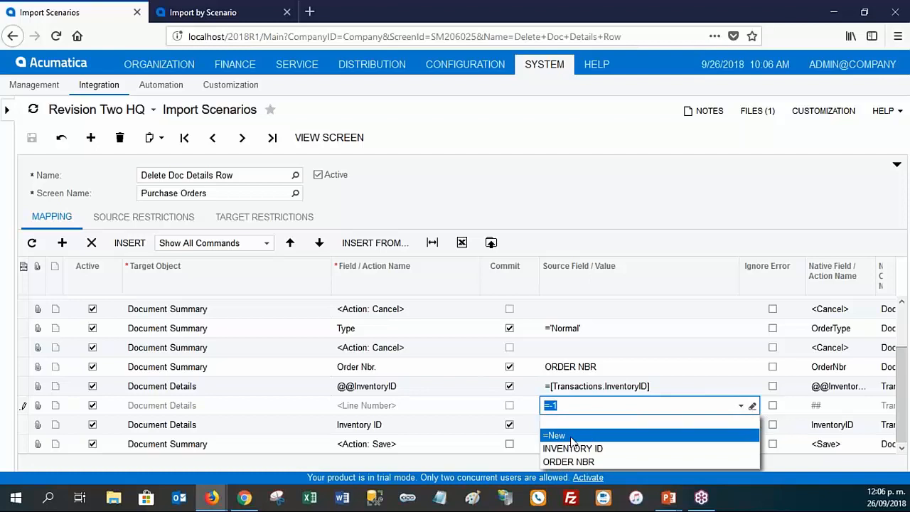
left_click(580, 439)
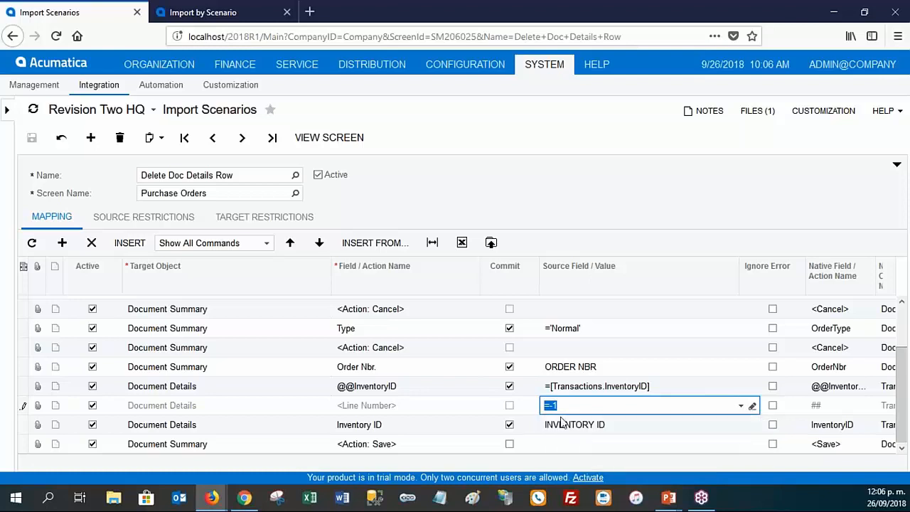
left_click(564, 347)
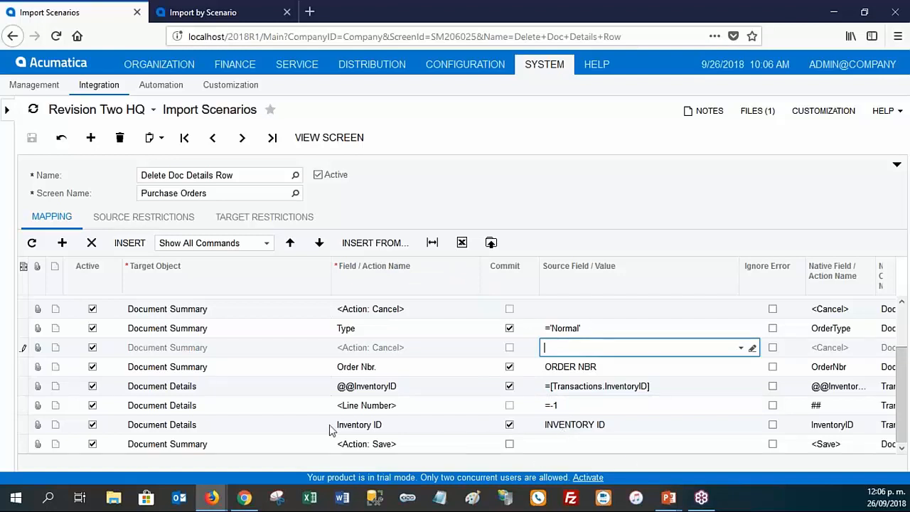
- Set the Line Number row's source value to =-2 and save the import scenario
double_click(571, 405)
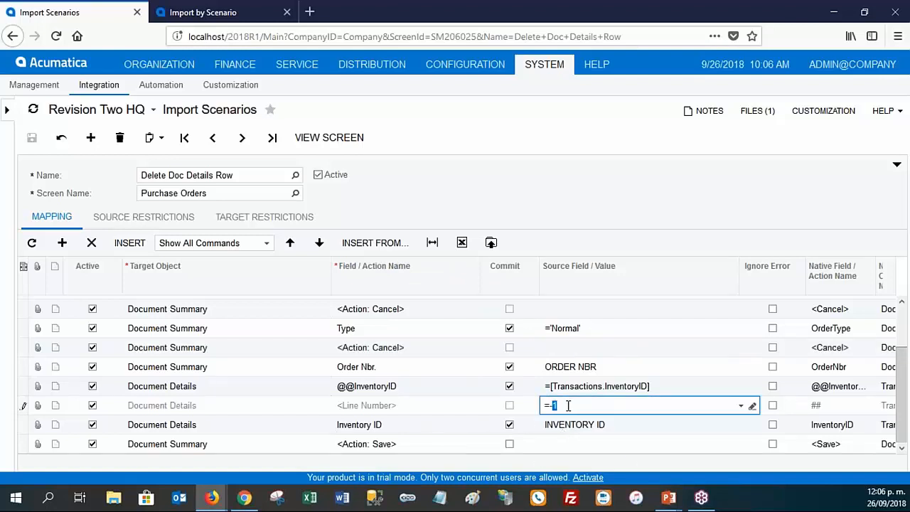
left_click(573, 348)
left_click(31, 137)
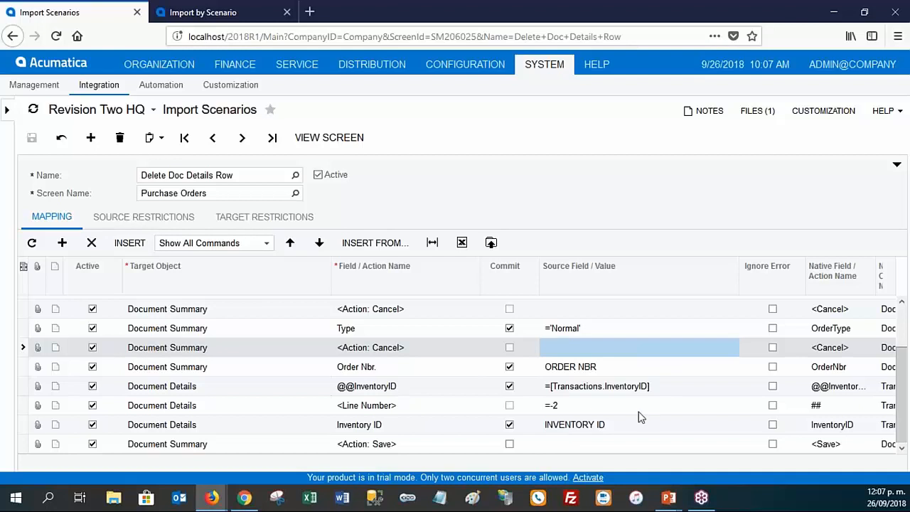
- Return to Import by Scenario and bring the Purchase Orders window into view, maximized, to check the order before importing
left_click(220, 12)
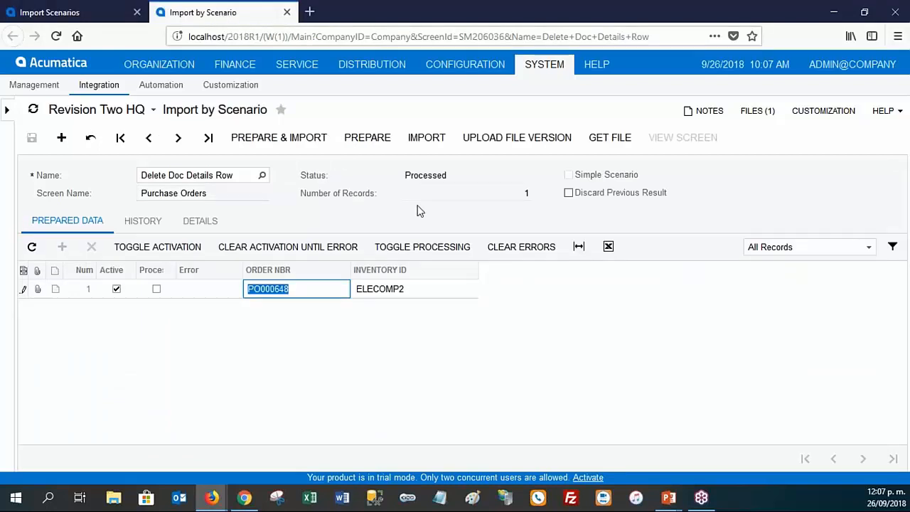
left_click(519, 216)
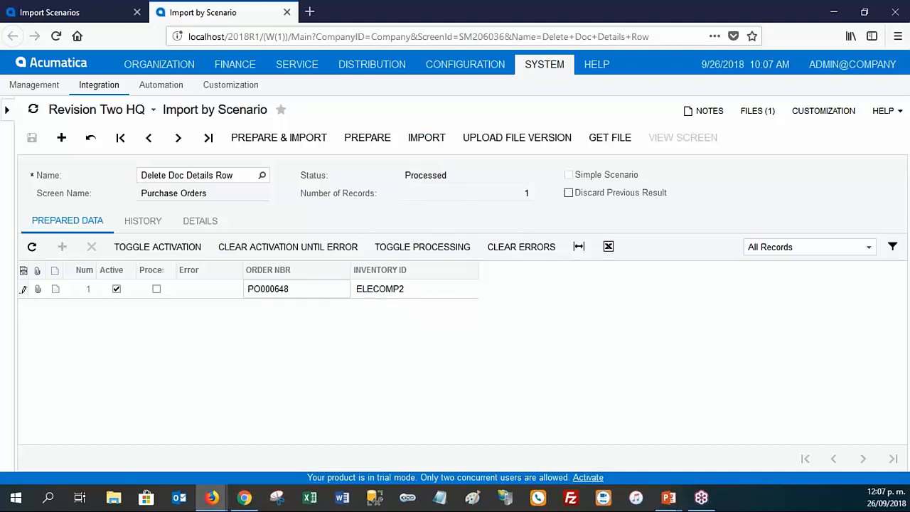
left_click_drag(0, 65, 302, 66)
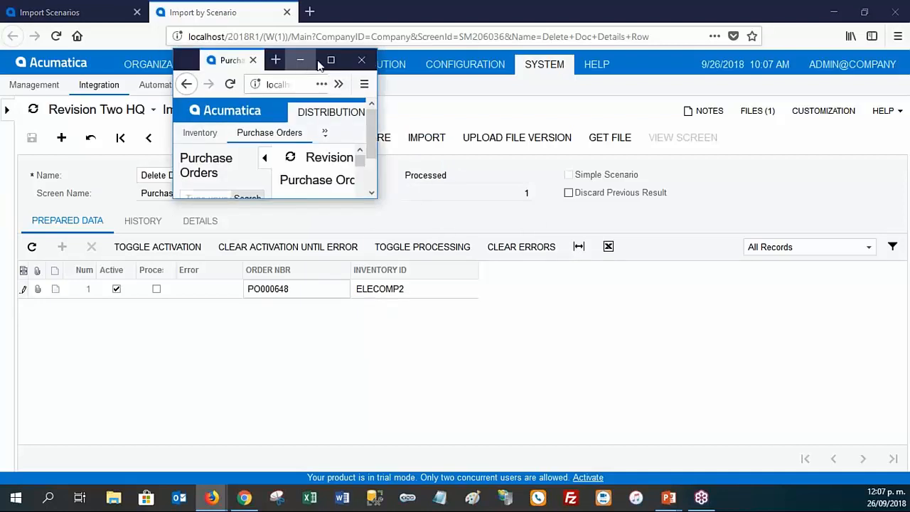
left_click(332, 61)
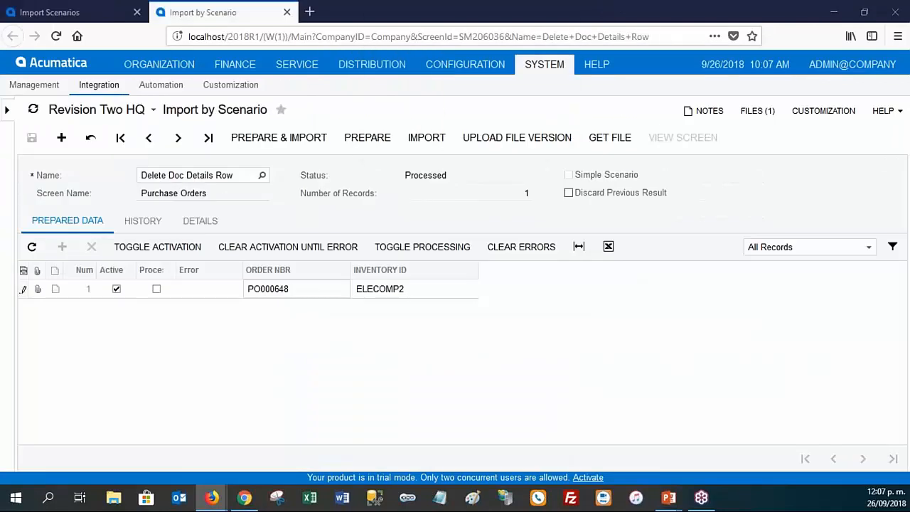
- Import the prepared Delete Doc Details Row data and reload the purchase order to check its document lines
left_click(434, 136)
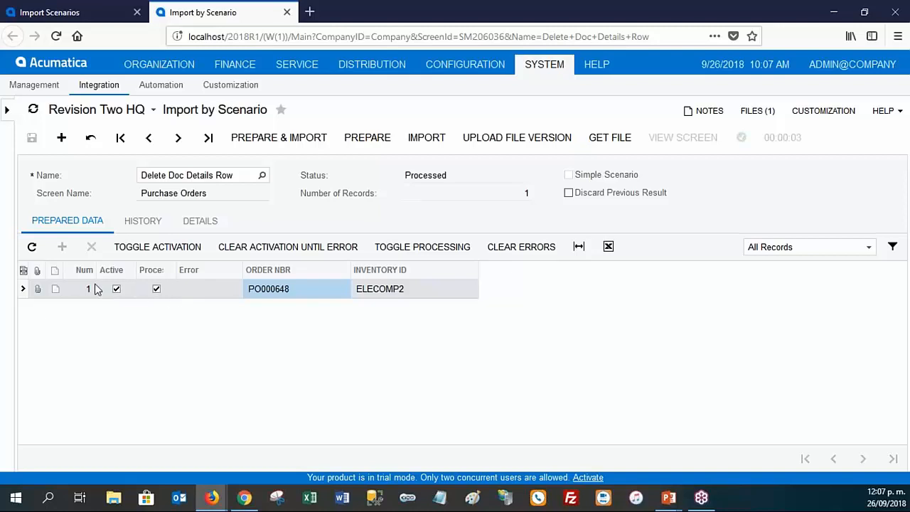
key("alt+Tab")
left_click(423, 86)
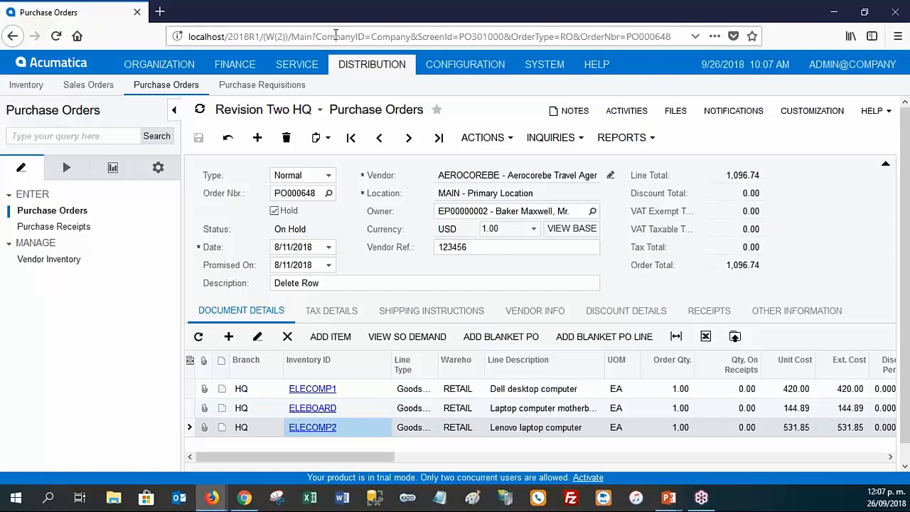
key("F5")
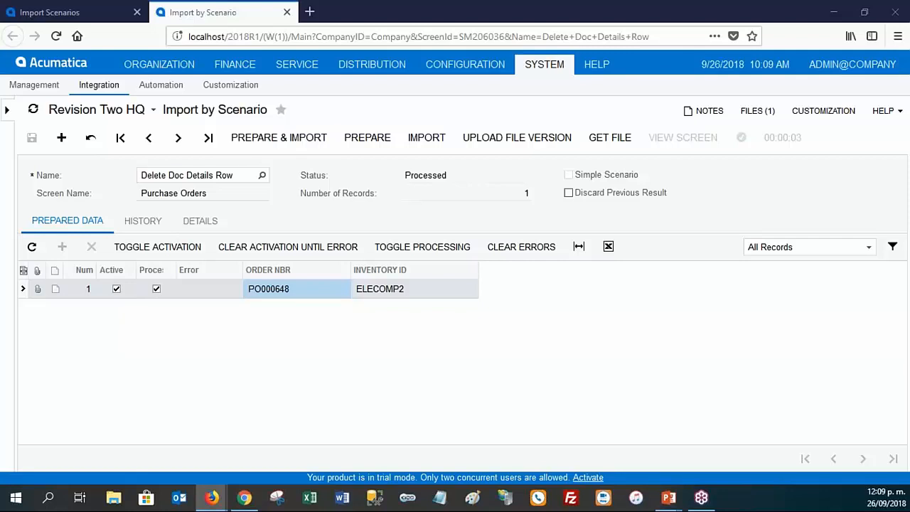
- Switch to the PowerPoint slide show and advance to the Importance of Mapping Lines Order slide
key("alt+Tab")
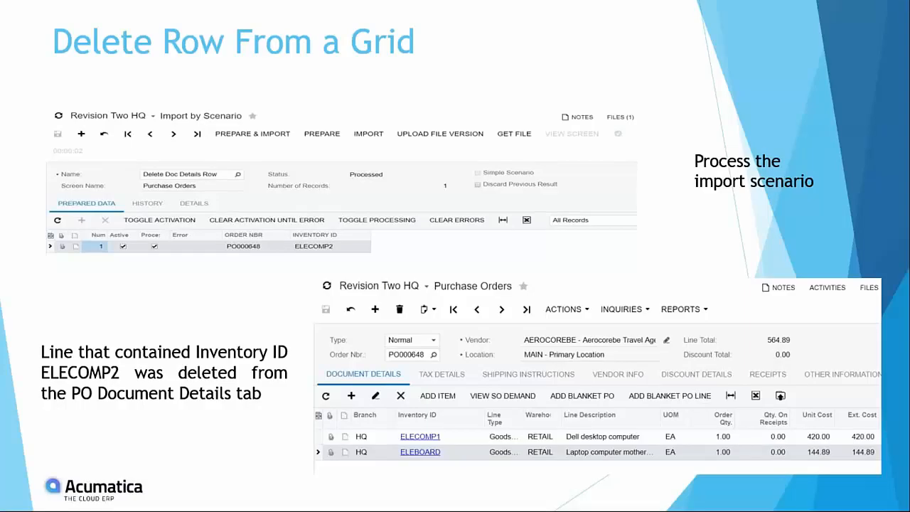
key("Right")
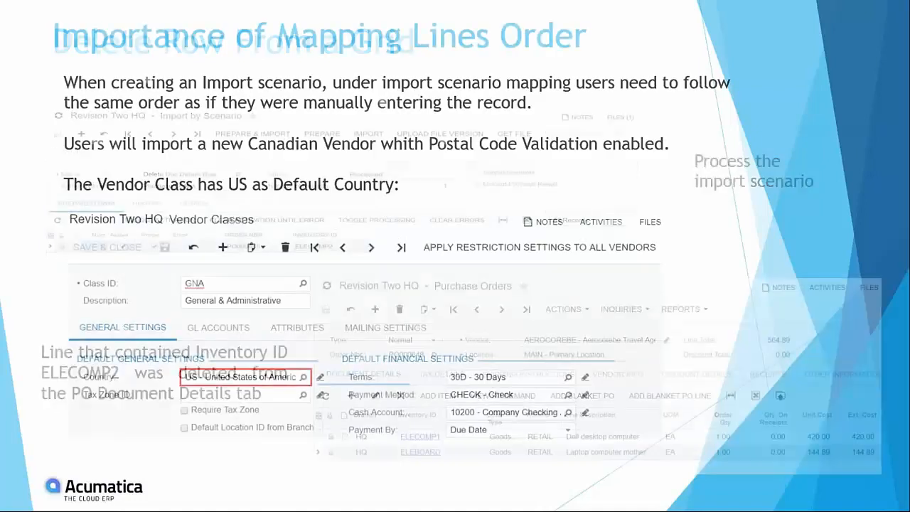
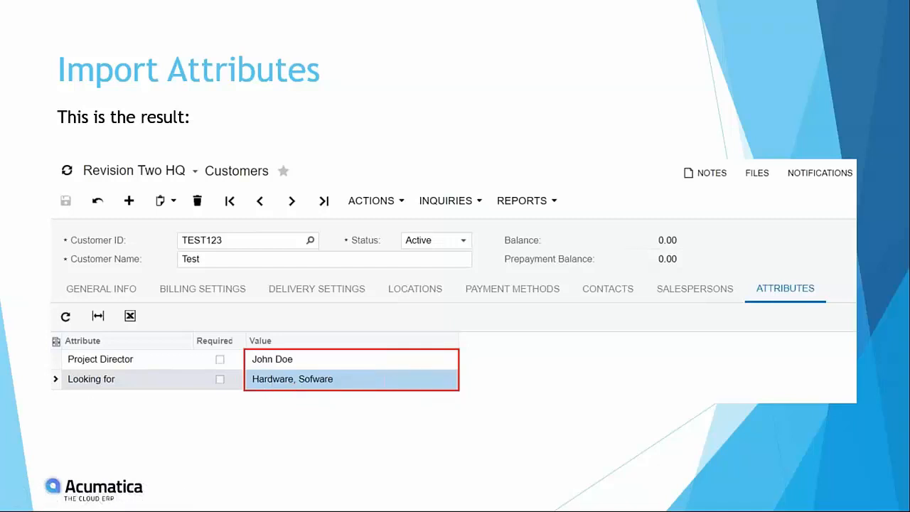
- Review the Import Attributes slides covering the attribute mapping, the prepared data and the result
key("Left")
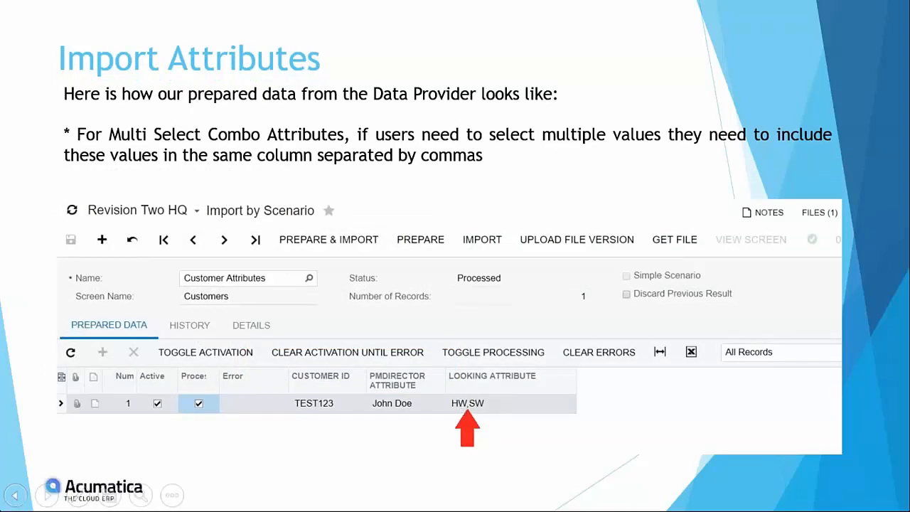
key("Right")
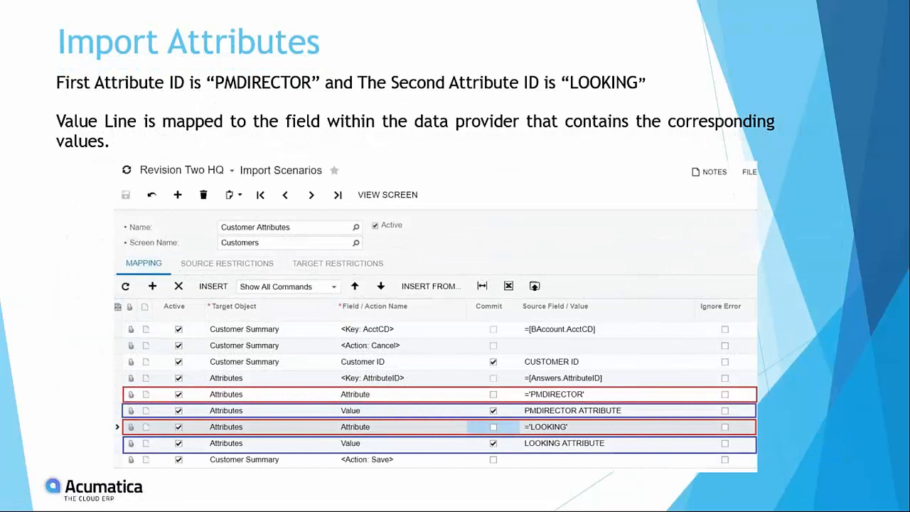
key("Right")
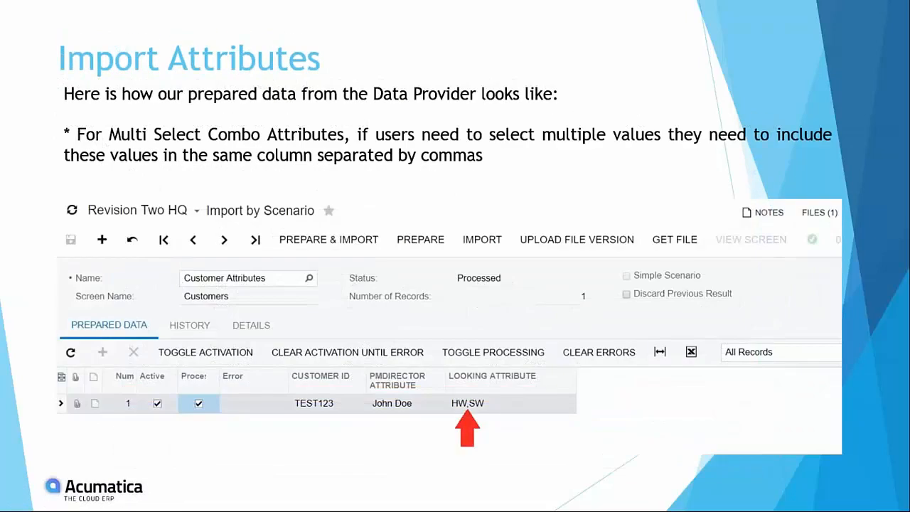
key("Right")
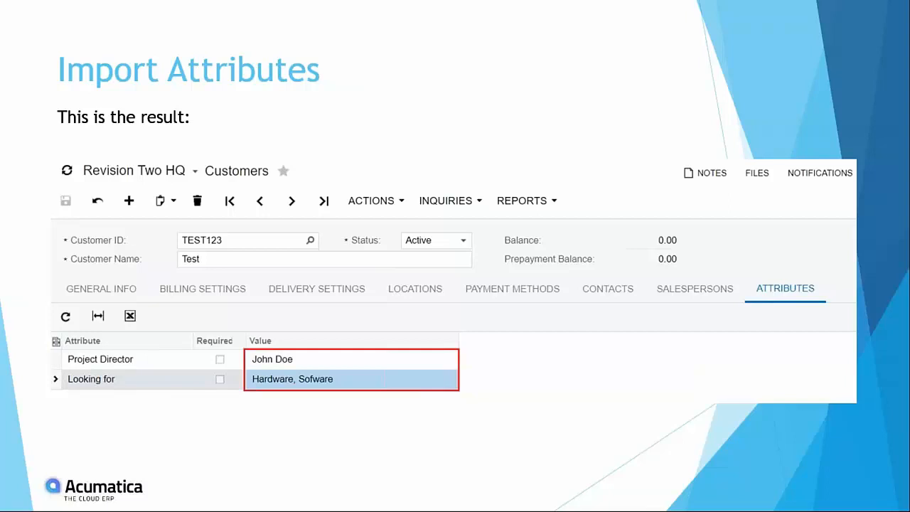
- Bring the Attributes browser window into view over the slide show, maximize it, and switch to the Import Scenarios browser window
left_click_drag(0, 57, 226, 50)
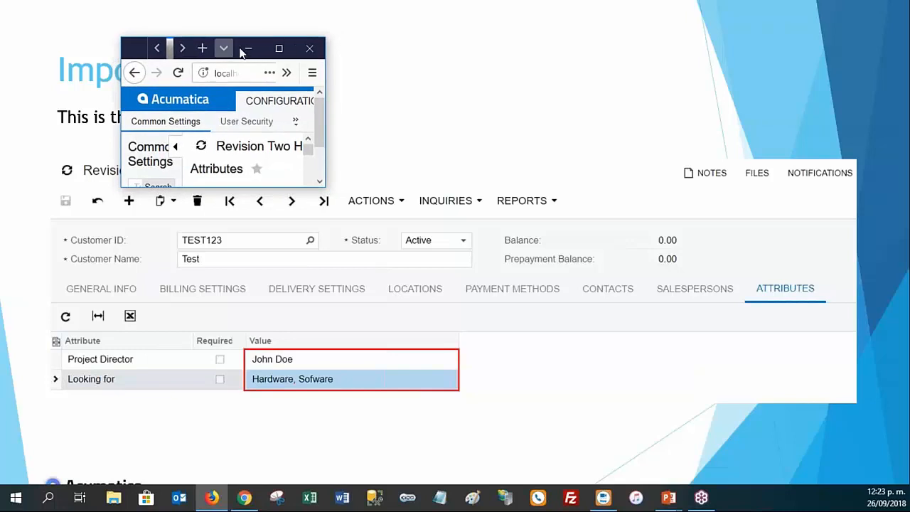
left_click(279, 47)
left_click_drag(506, 4, 0, 75)
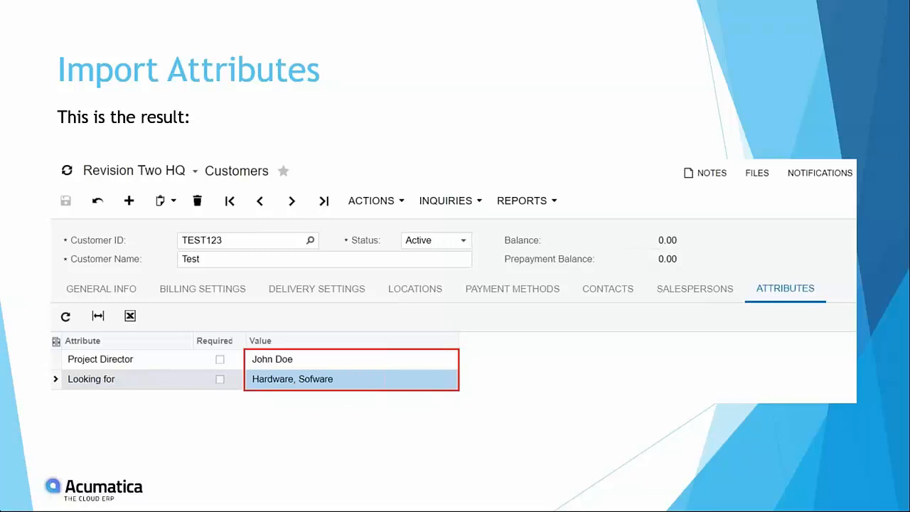
key("alt+Tab")
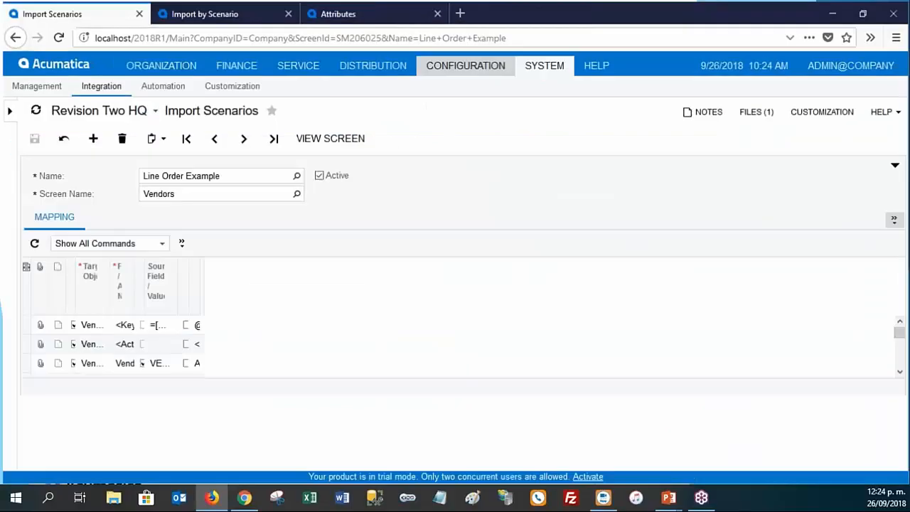
- Open the Customer Attributes import scenario and review its mapping lines from the customer key to the Save action
left_click(295, 175)
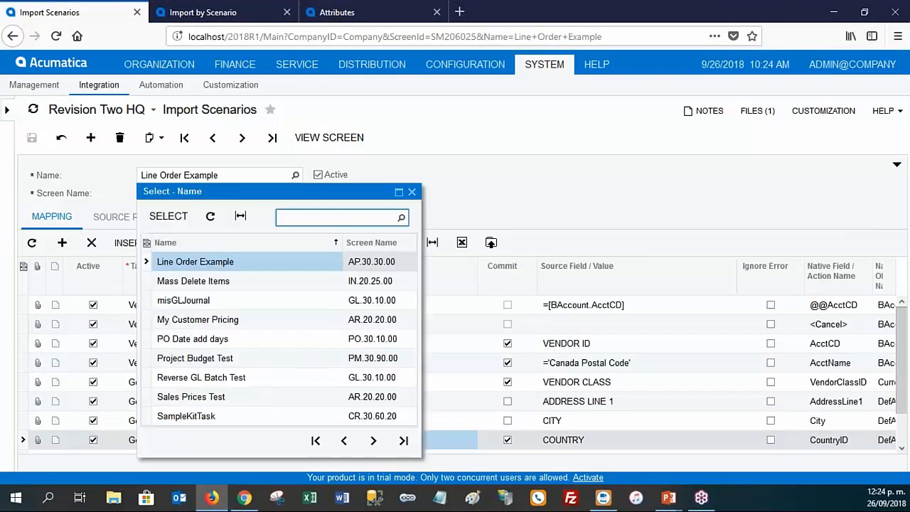
type("attributes")
double_click(253, 261)
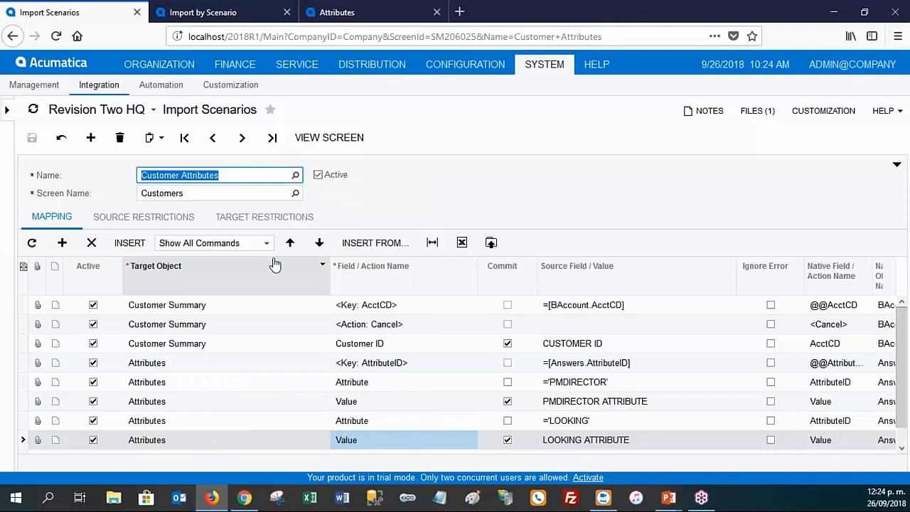
scroll(403, 324, "down", 1)
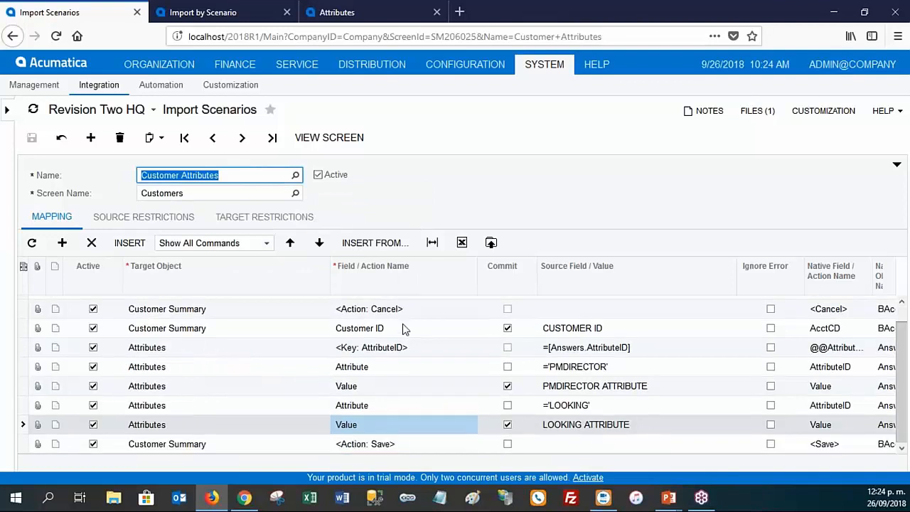
scroll(529, 370, "up", 1)
scroll(533, 375, "down", 1)
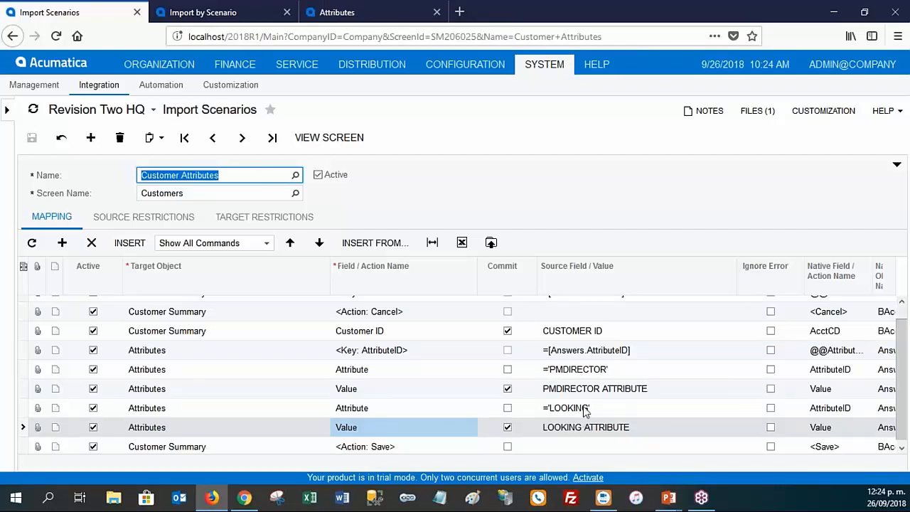
- Look up the PMDIRECTOR attribute definition on the Attributes screen and compare it with the scenario's attribute mapping
left_click(374, 10)
left_click(429, 177)
type("pmdire")
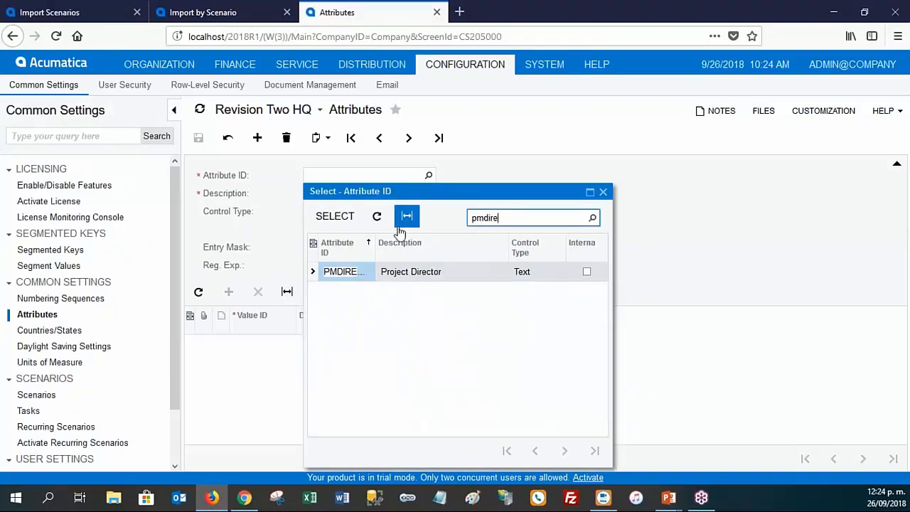
double_click(351, 272)
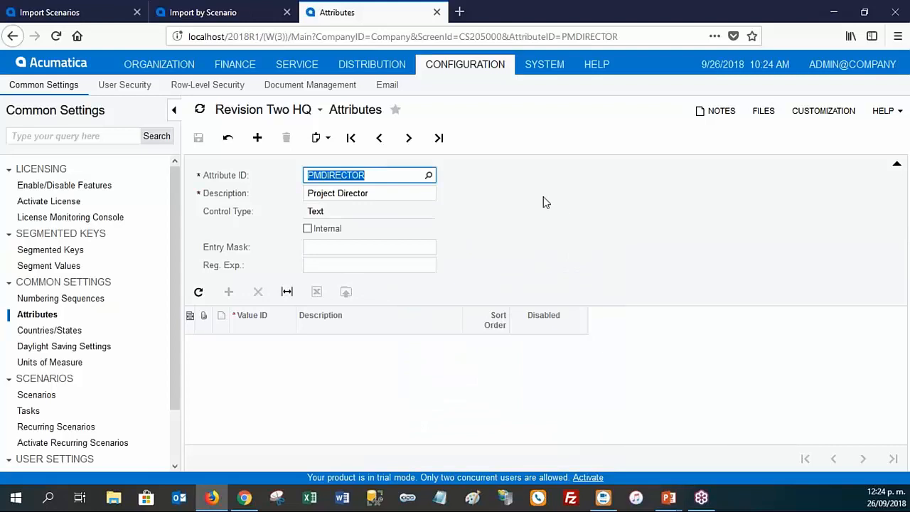
left_click(526, 204)
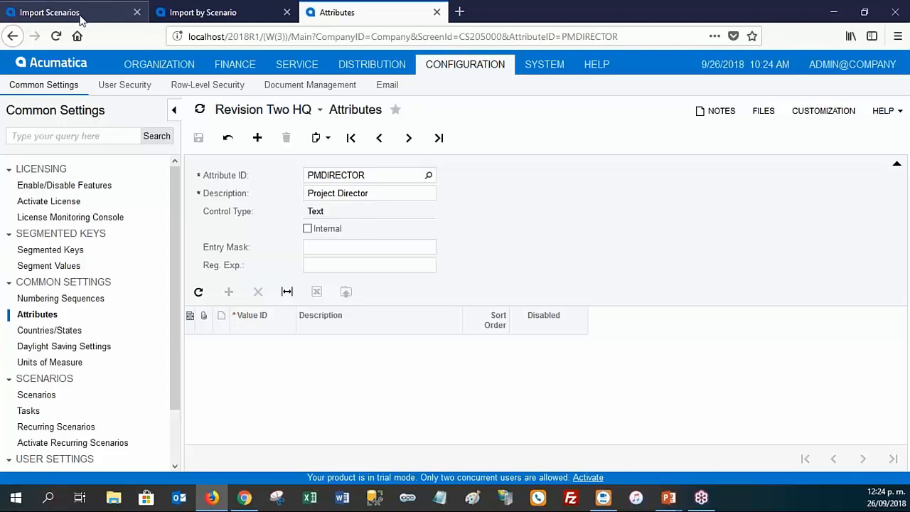
left_click(123, 19)
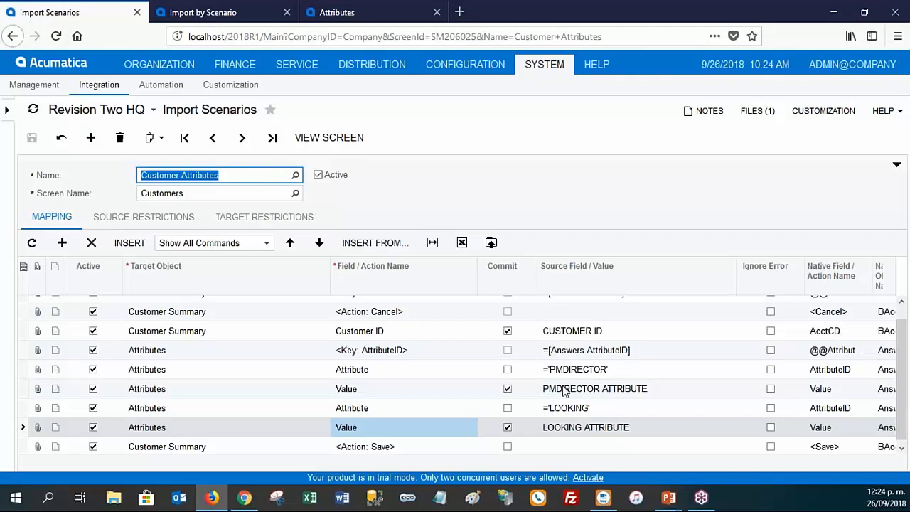
- Load the Customer Attributes scenario in Import by Scenario and widen the prepared data's attribute columns
left_click(218, 19)
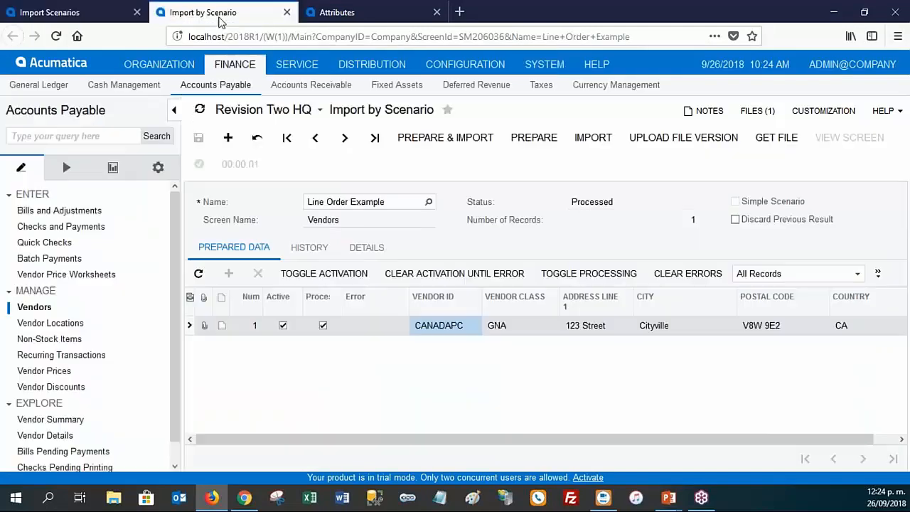
left_click(428, 202)
type("customer")
type(" at")
key("BackSpace")
type("att")
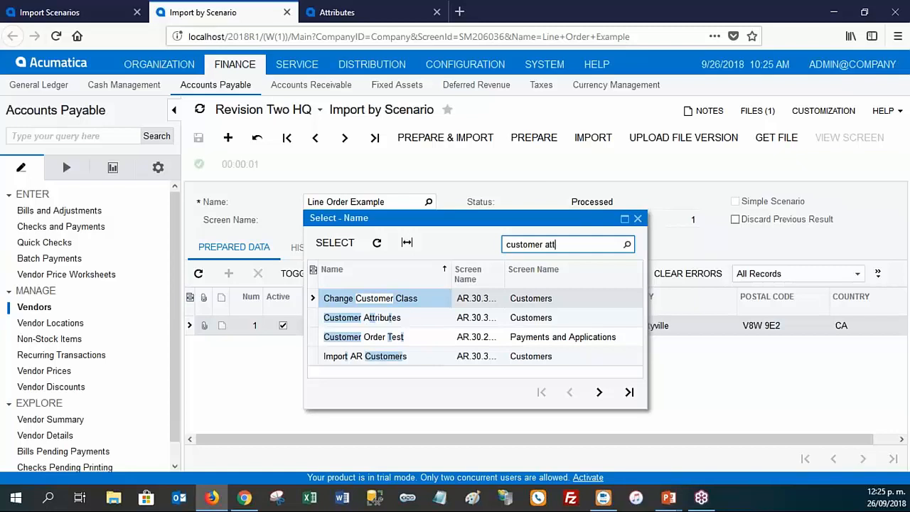
left_click(402, 301)
double_click(402, 300)
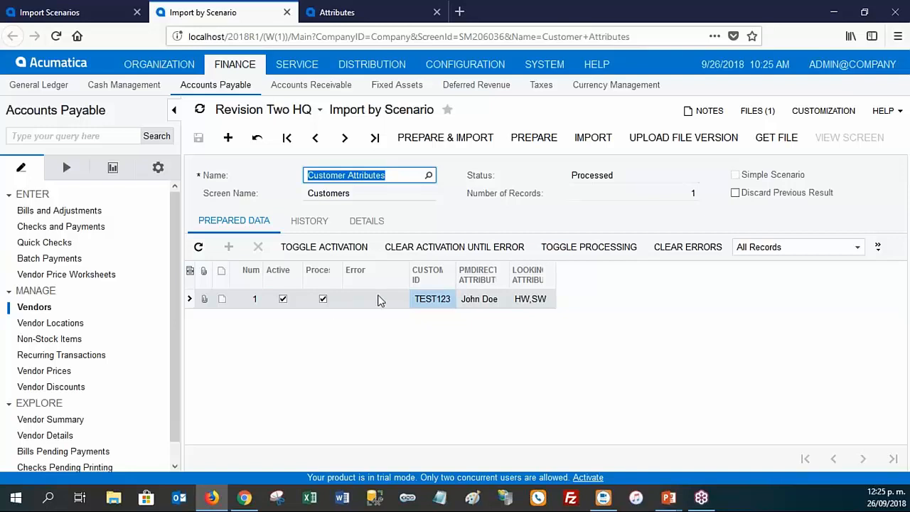
left_click_drag(453, 280, 681, 316)
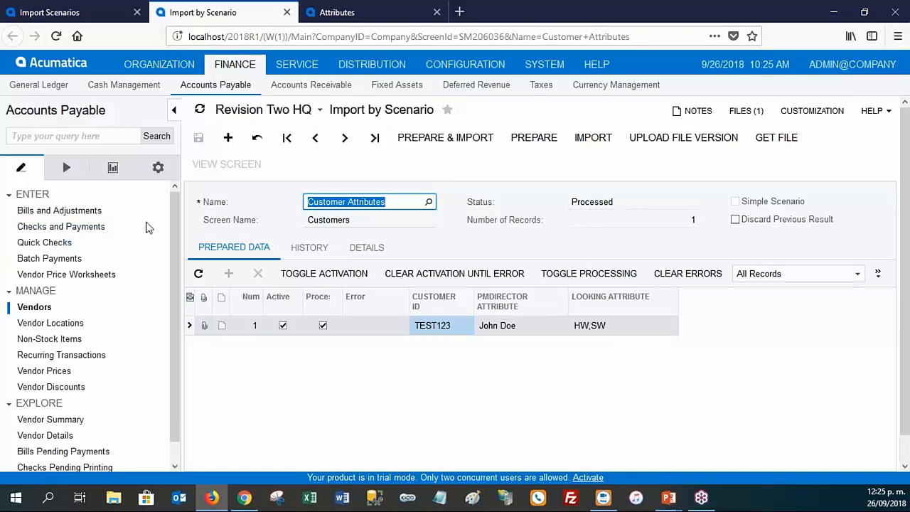
- Open the Accounts Receivable Customers screen in a separate browser tab, checking the prepared record's customer ID
left_click(311, 85)
right_click(54, 308)
left_click(76, 337)
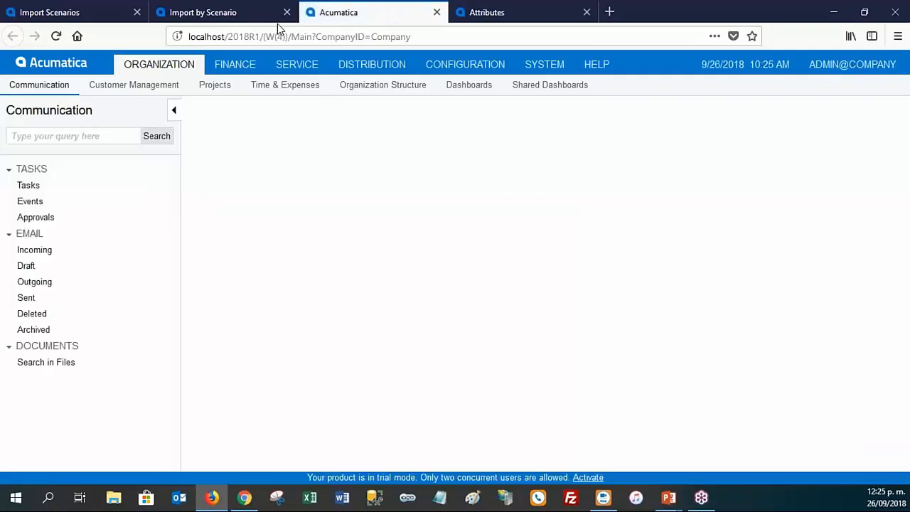
left_click(248, 14)
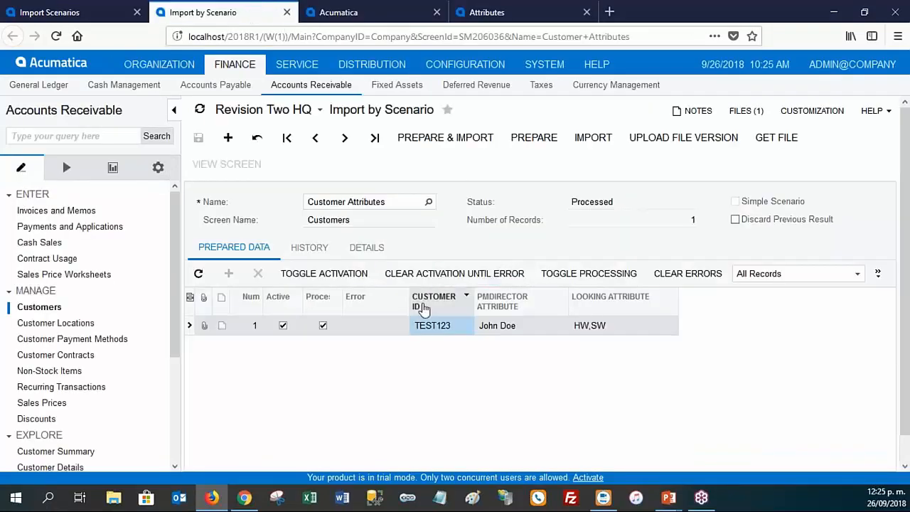
left_click(407, 12)
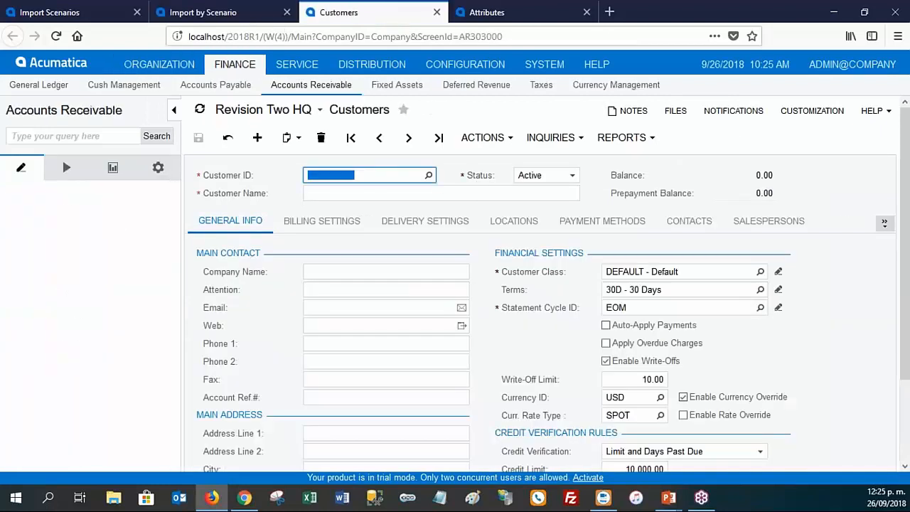
- Load the test customer named in the prepared data and display its attributes
left_click(428, 175)
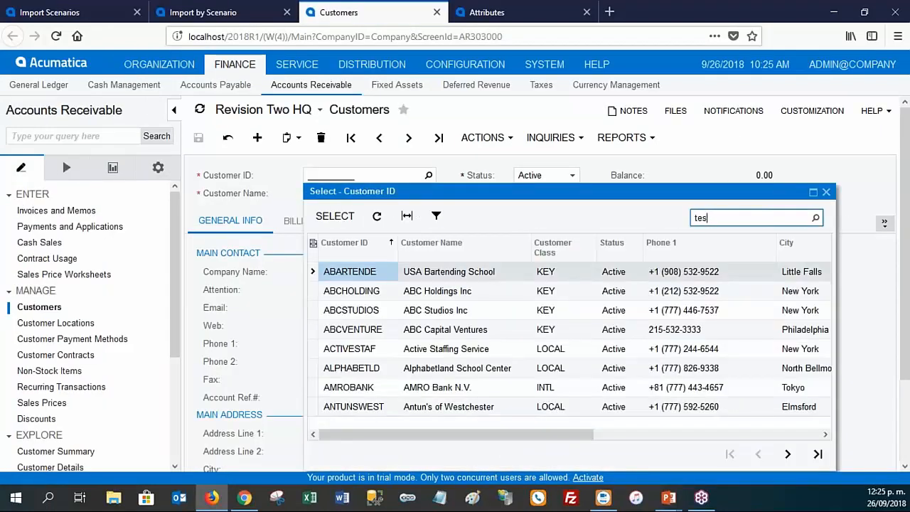
type("test12")
left_click(370, 300)
double_click(370, 300)
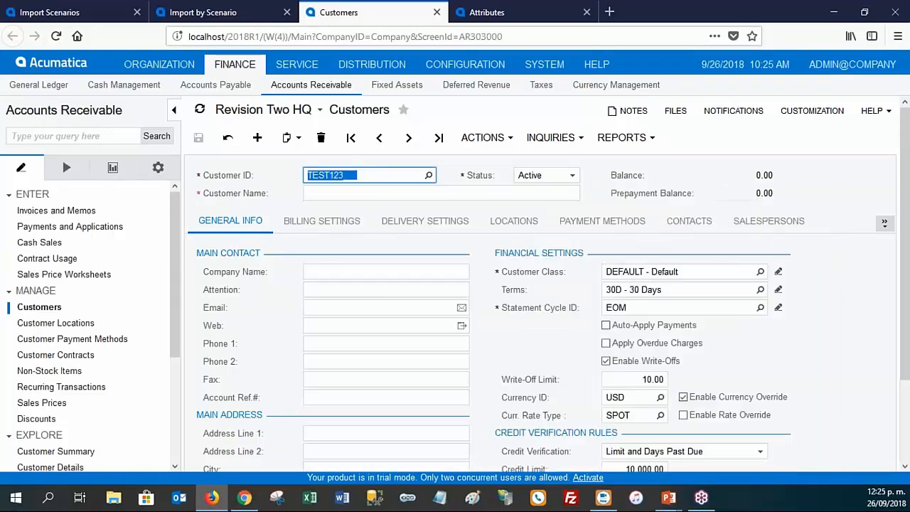
left_click(882, 222)
left_click(829, 240)
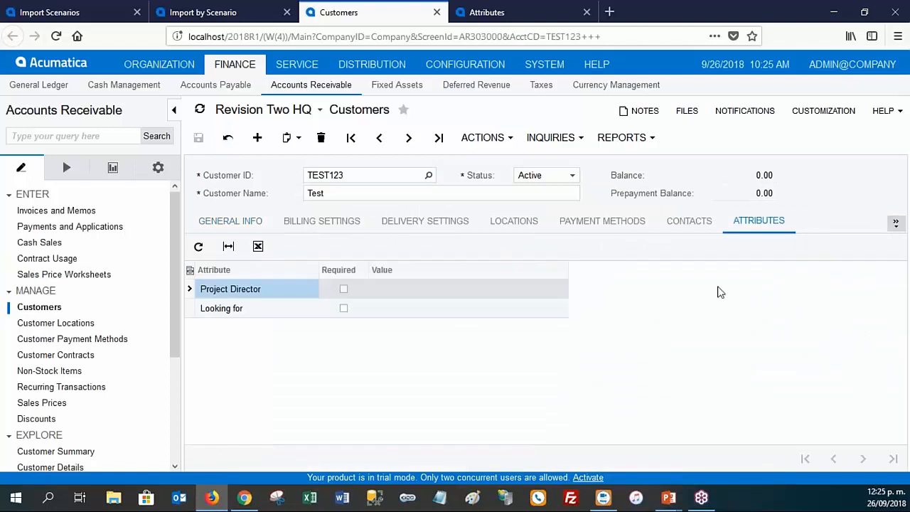
- Compare the customer's Project Director value field with the PMDIRECTOR attribute in the prepared data
left_click(416, 290)
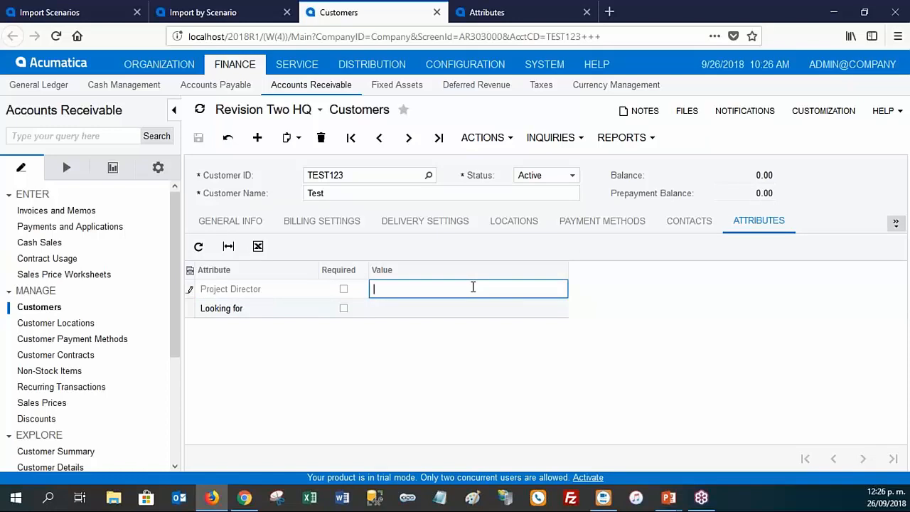
left_click(203, 12)
left_click(510, 328)
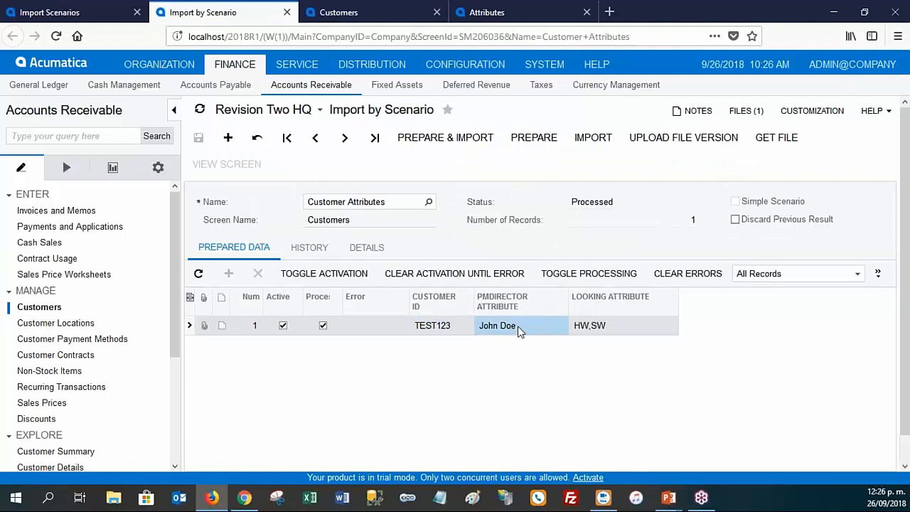
left_click(328, 12)
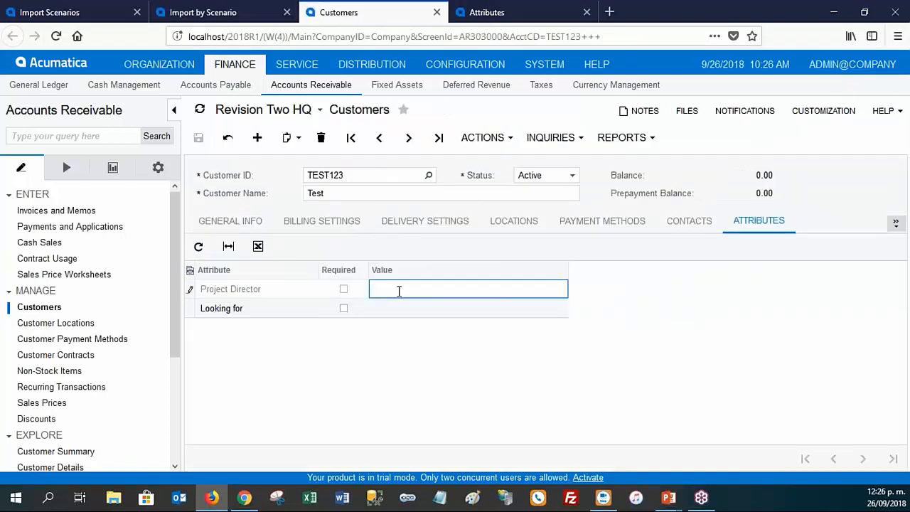
- Check the prepared LOOKING attribute codes and select Hardware and Sofware as the customer's Looking for value
left_click(227, 12)
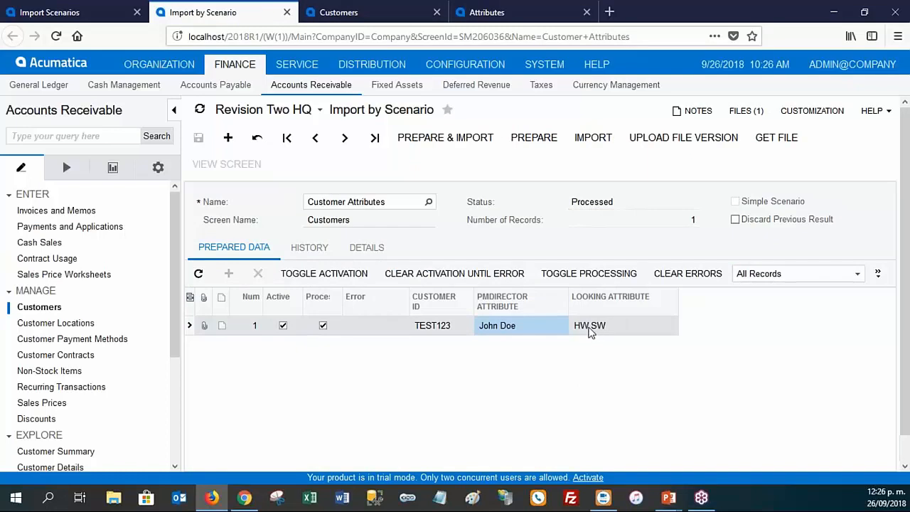
left_click(359, 15)
left_click(427, 309)
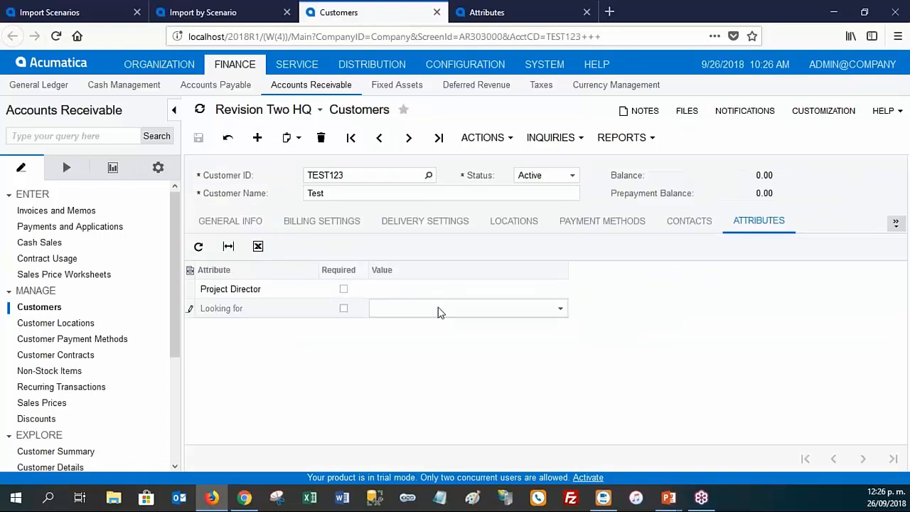
left_click(560, 308)
left_click(378, 326)
left_click(377, 338)
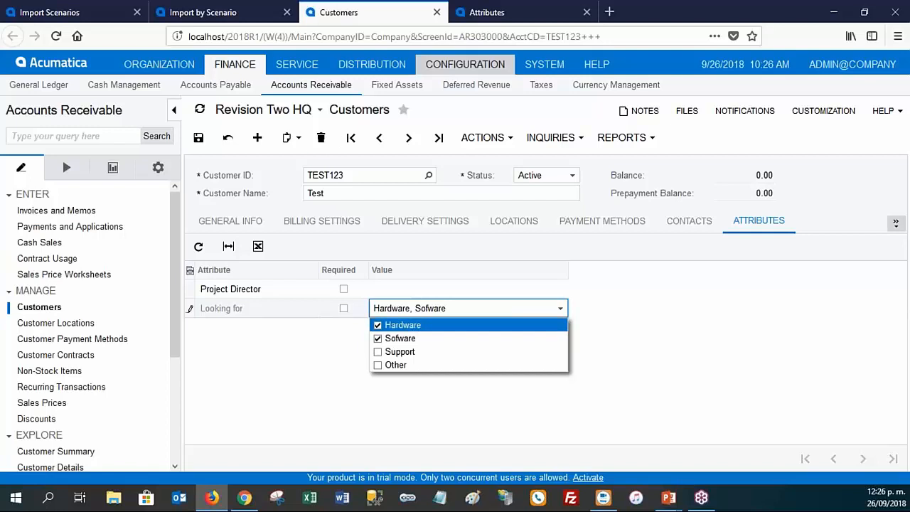
- Look up the LOOKING attribute and examine its value IDs, adding a blank value row and removing it again
left_click(540, 12)
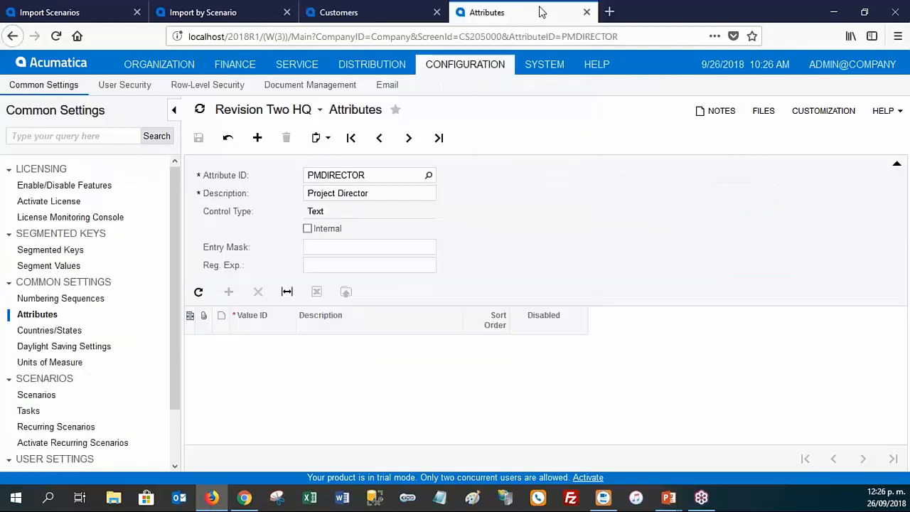
left_click(265, 20)
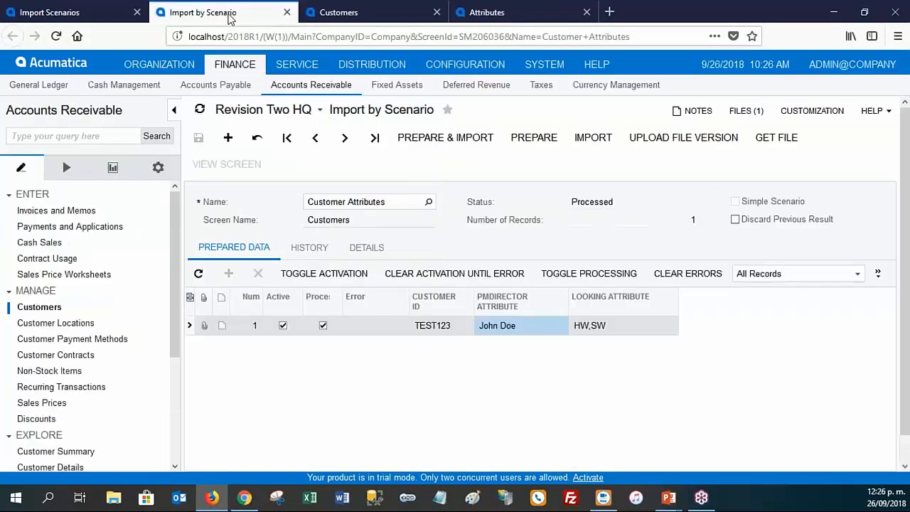
left_click(67, 12)
left_click(473, 13)
left_click(429, 176)
type("lookin")
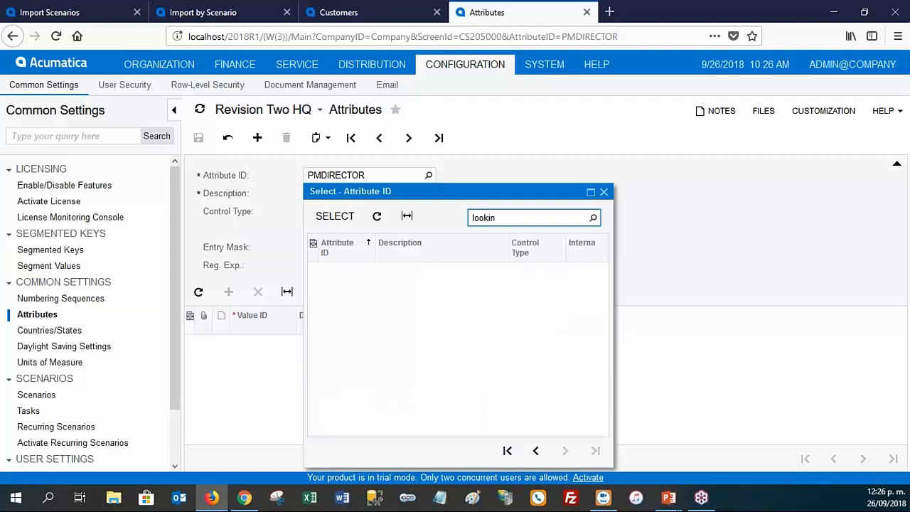
double_click(346, 275)
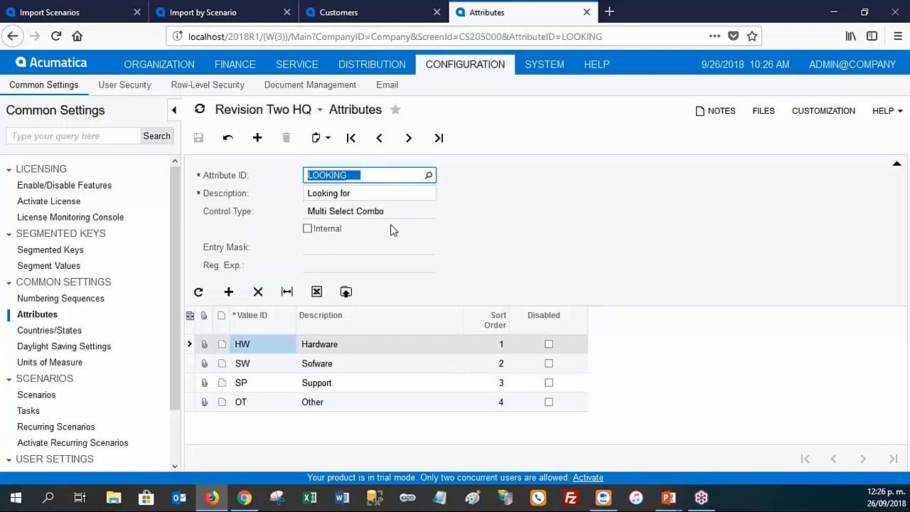
left_click(229, 292)
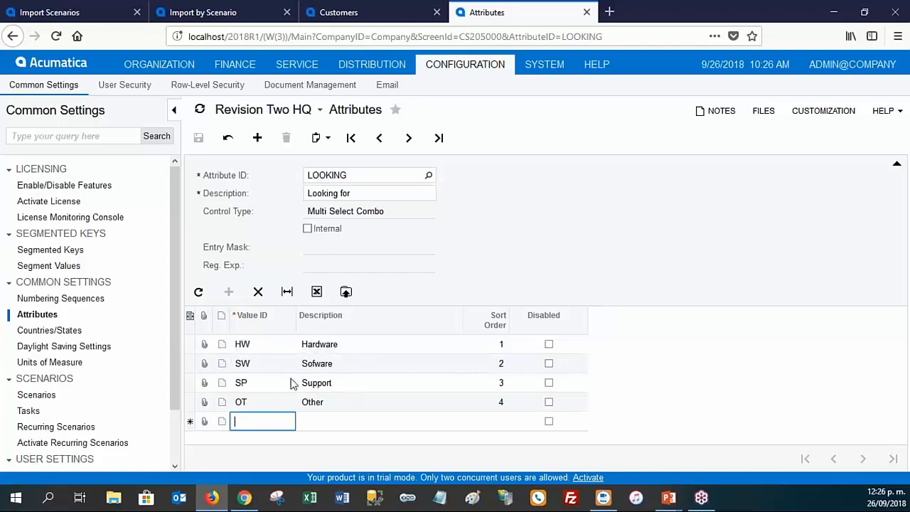
left_click(258, 292)
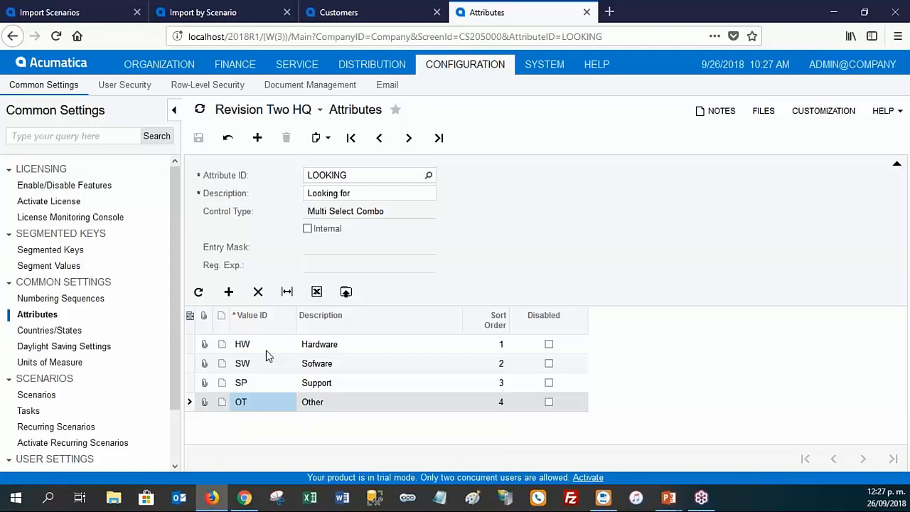
- Return to Import by Scenario and clear the processed mark on the prepared Customer Attributes record
left_click(240, 12)
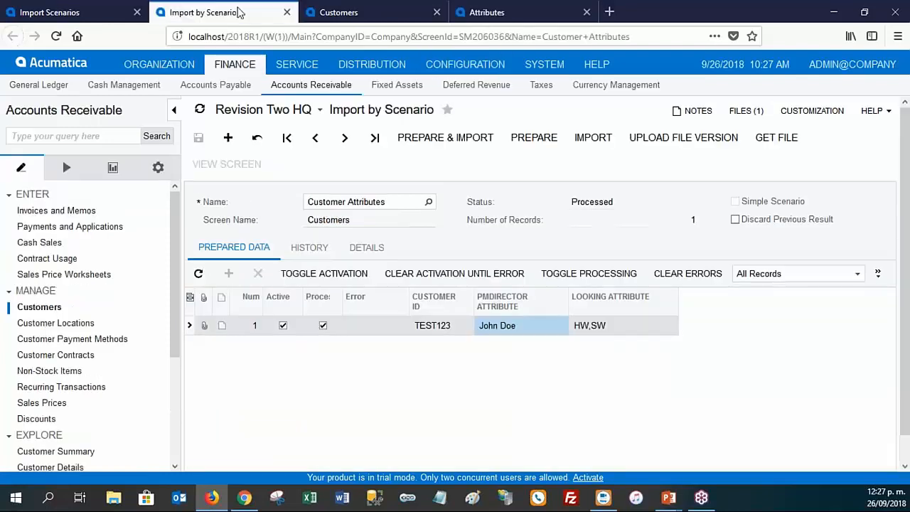
left_click(322, 327)
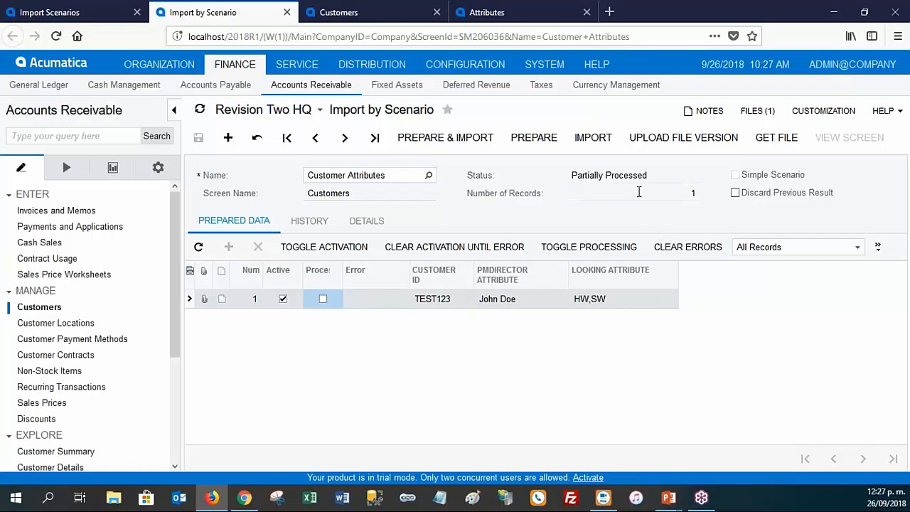
- Import the prepared Customer Attributes record, then reload the customer and display its attribute values
left_click(593, 137)
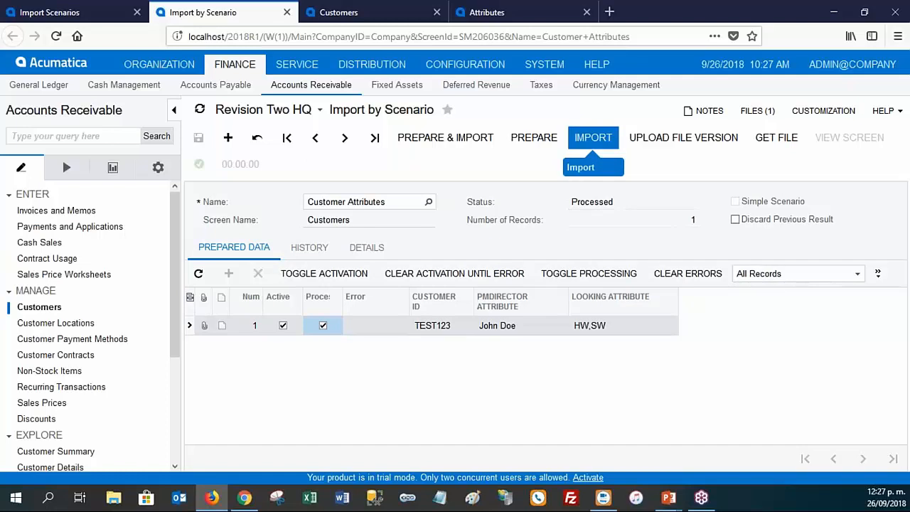
left_click(370, 14)
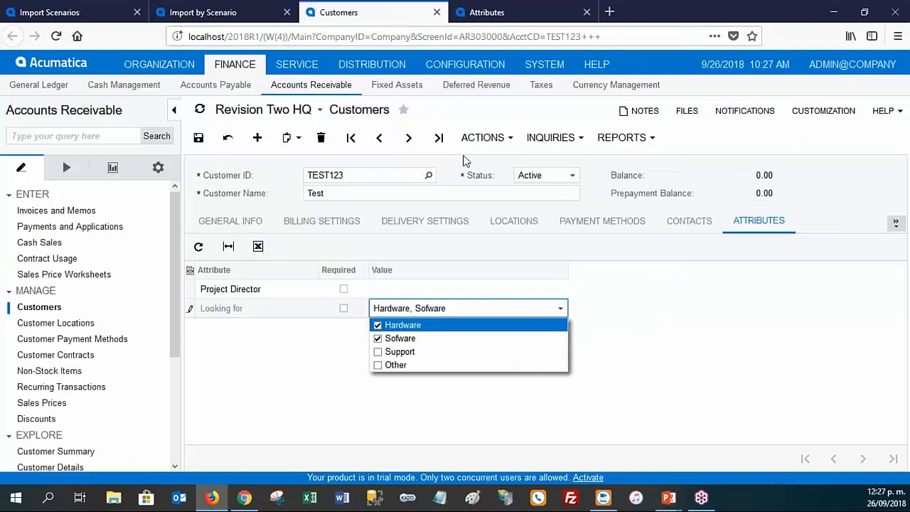
left_click(695, 408)
key("F5")
left_click(487, 239)
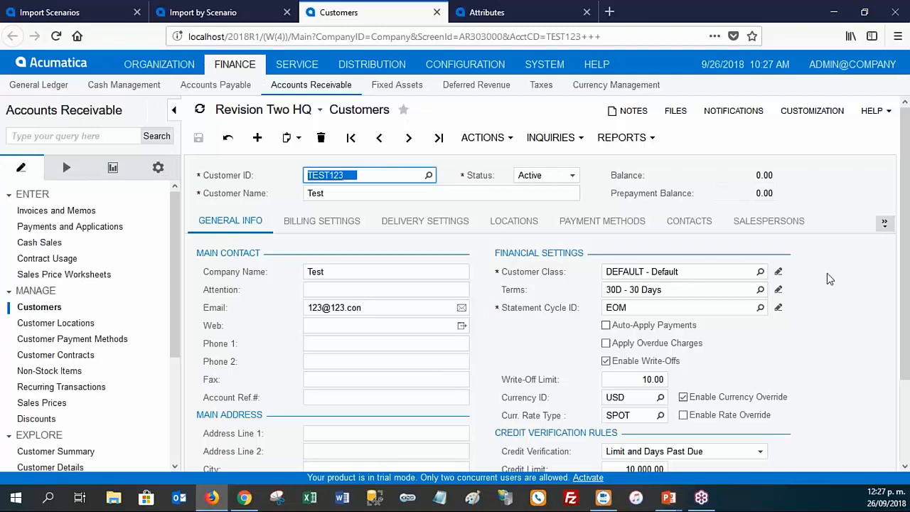
left_click(884, 223)
left_click(869, 243)
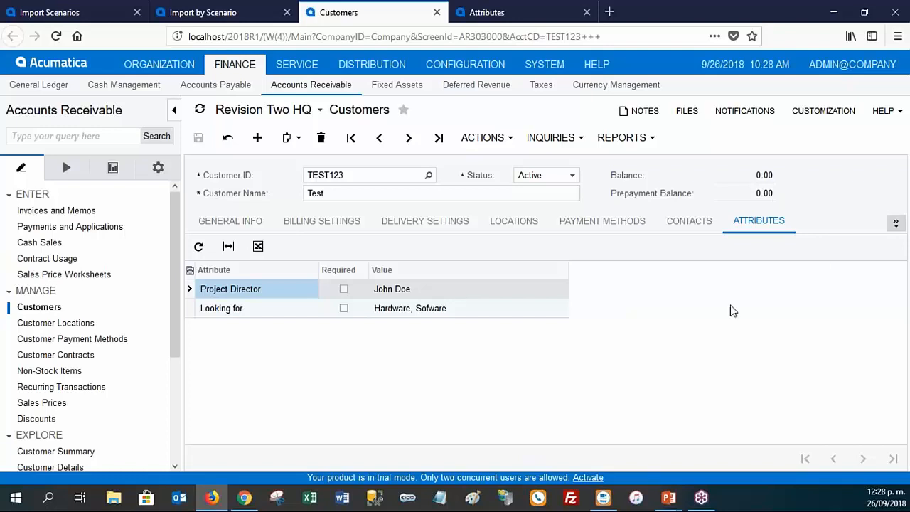
- Examine the customer's Looking for options and compare them with the value IDs defined for the LOOKING attribute
left_click(519, 309)
left_click(560, 308)
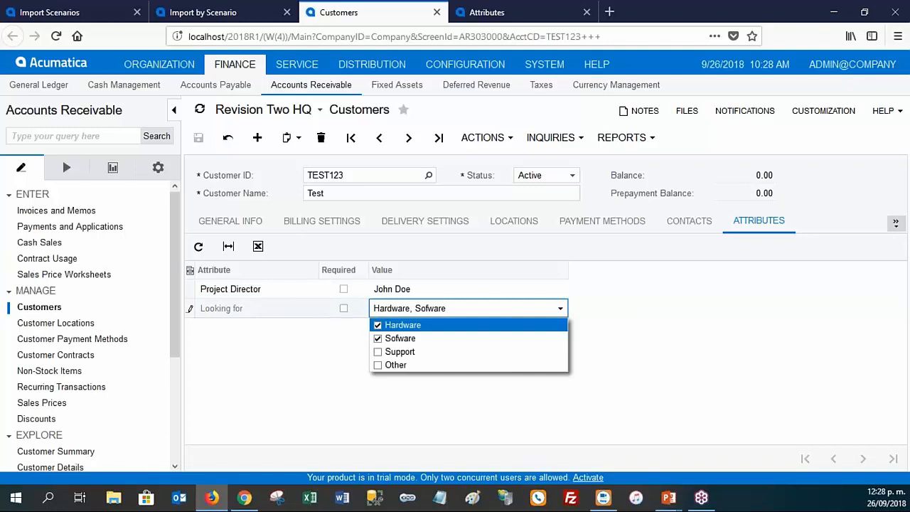
left_click(560, 310)
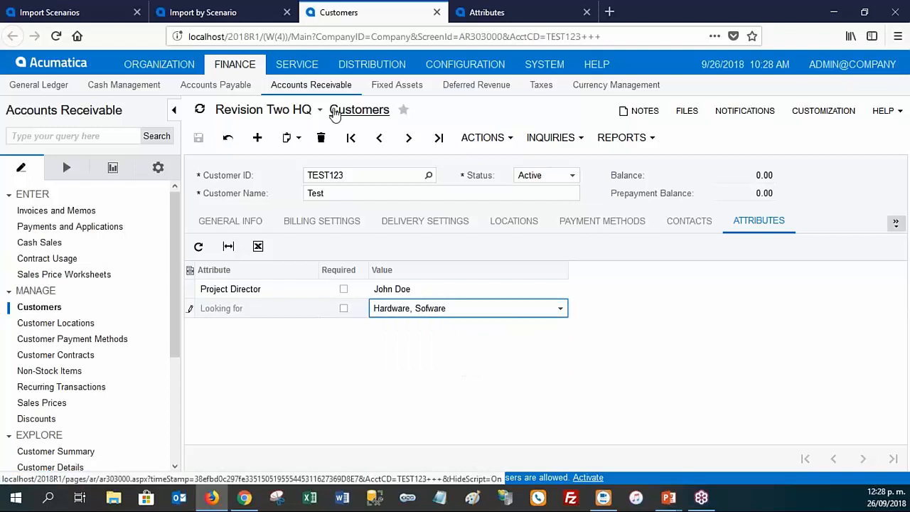
left_click(560, 308)
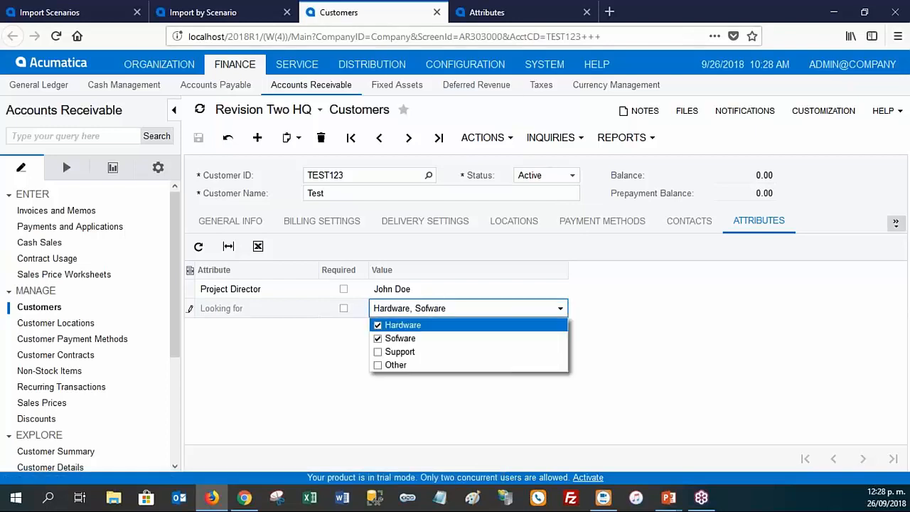
left_click(487, 12)
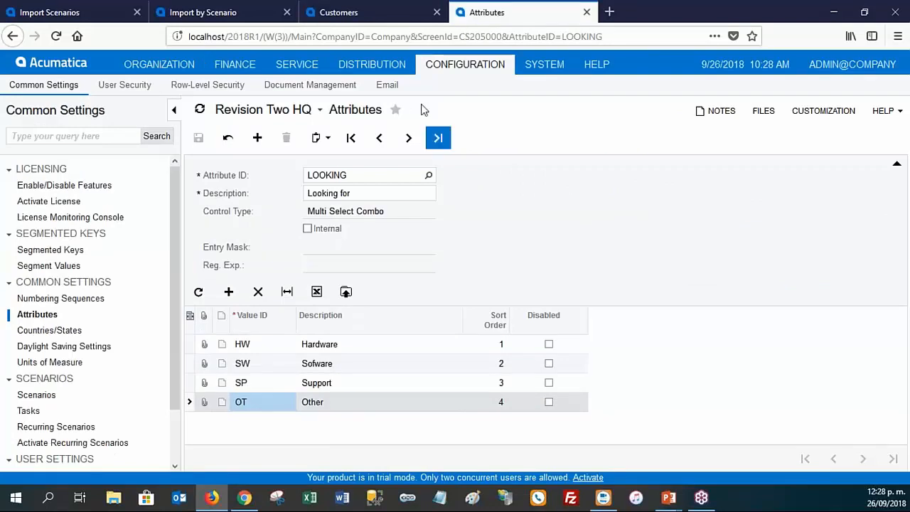
- Set the prepared record's LOOKING attribute to HW,SW,SP in Import by Scenario, checking the Support value ID, and save the change
left_click(225, 14)
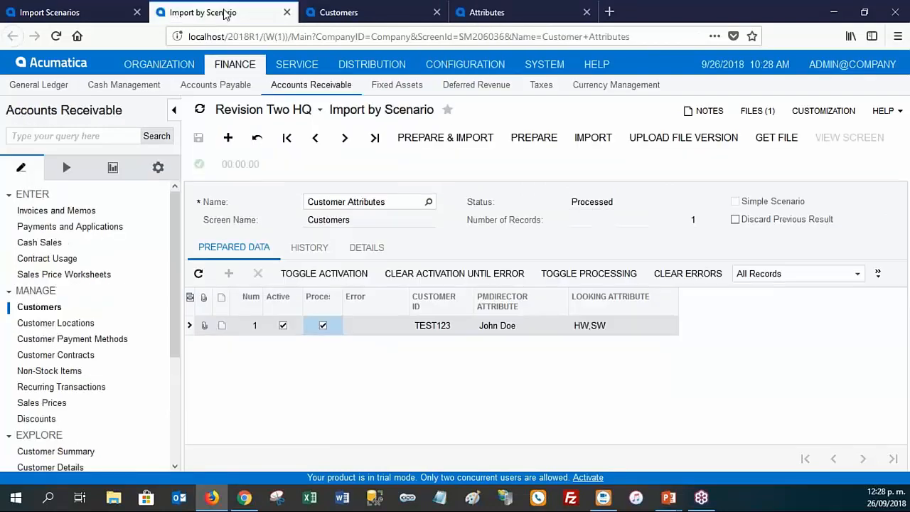
left_click(630, 328)
left_click(630, 325)
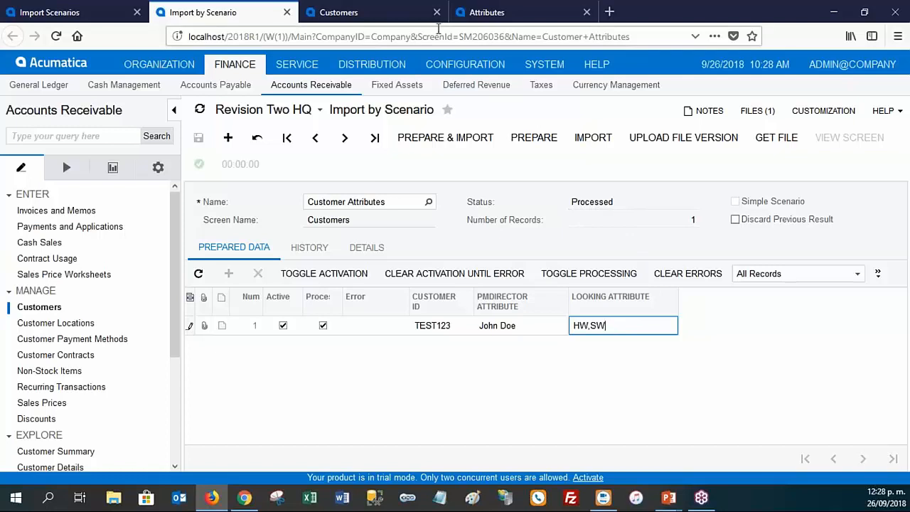
left_click(492, 16)
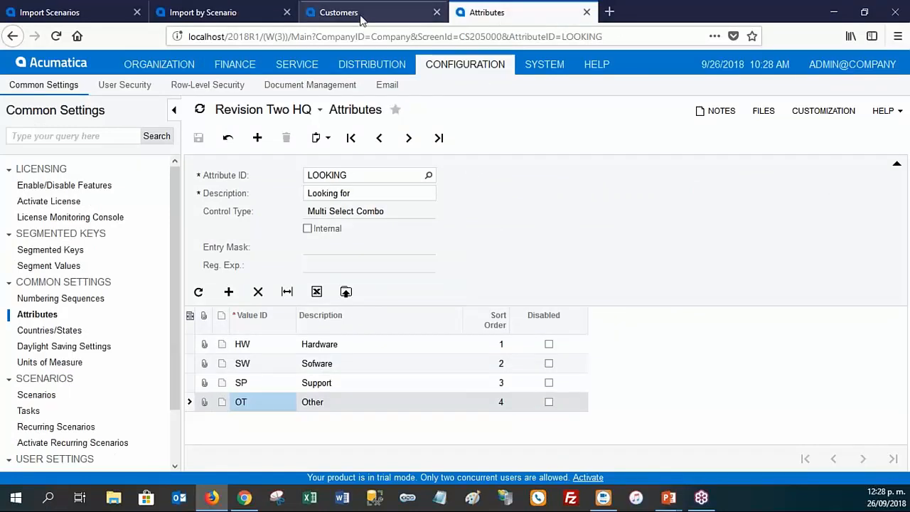
left_click(242, 16)
left_click(625, 326)
type(",SP")
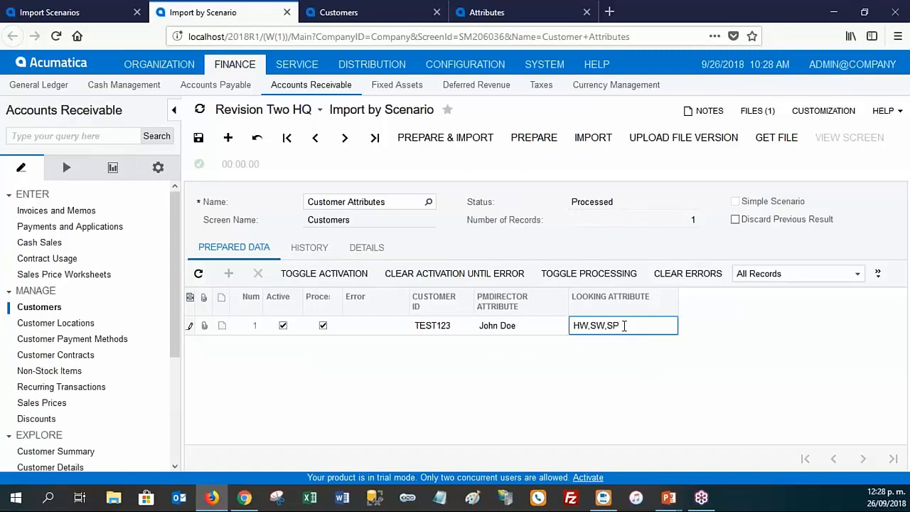
left_click(198, 137)
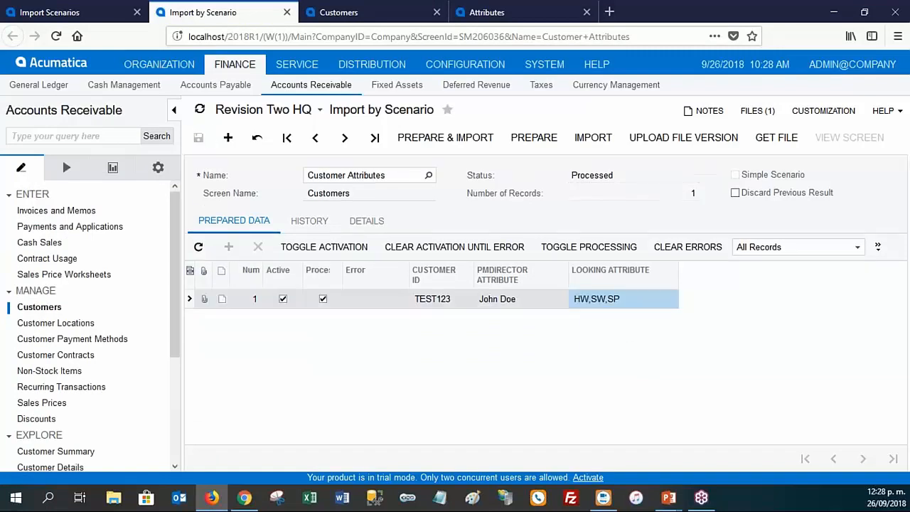
- Clear the processed mark on the prepared Customer Attributes record, save it and run the import again
left_click(323, 299)
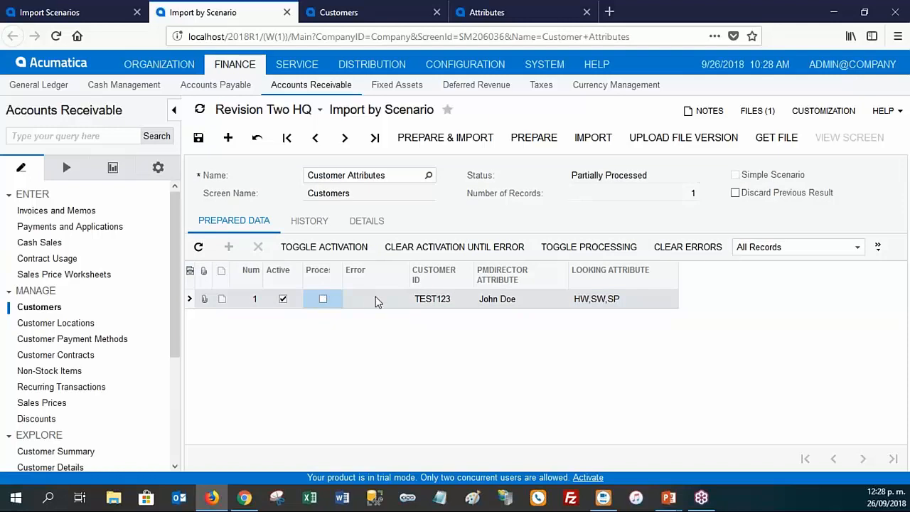
left_click(198, 137)
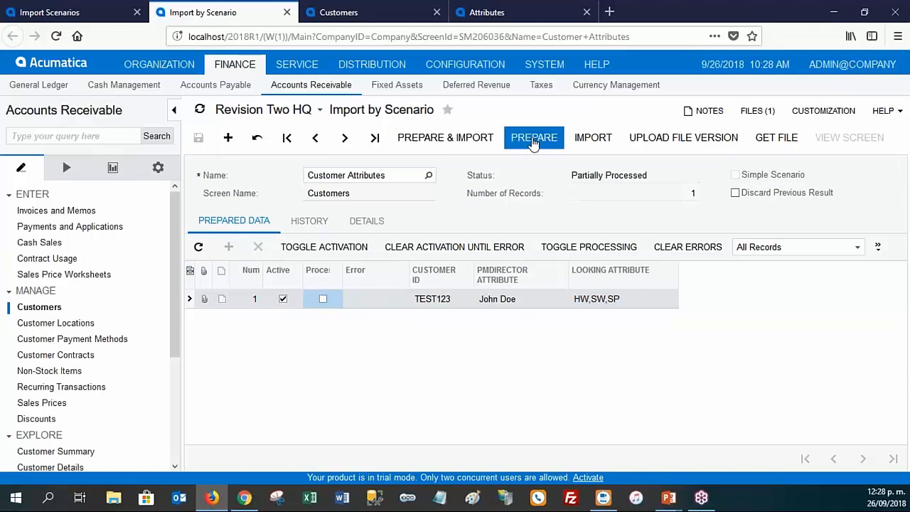
left_click(593, 139)
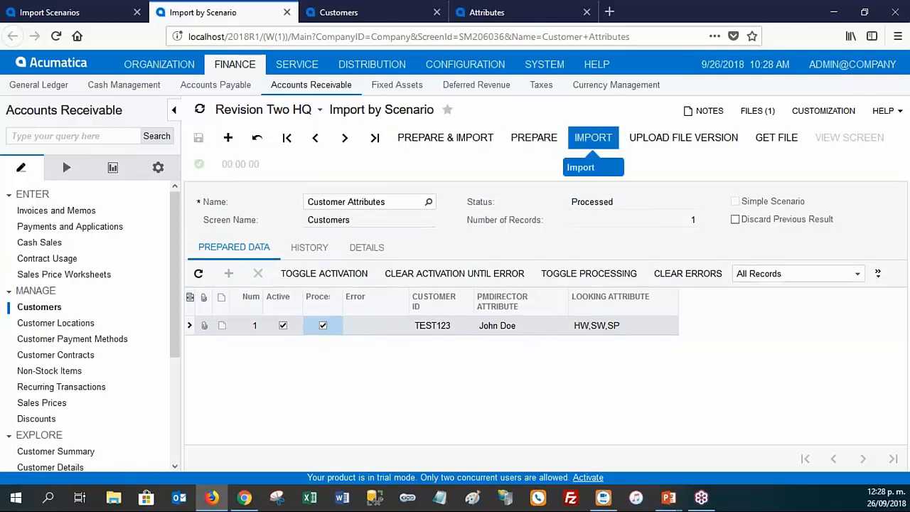
- Reload the customer record and check the Project Director and Looking for values among its attributes
left_click(334, 12)
left_click(686, 299)
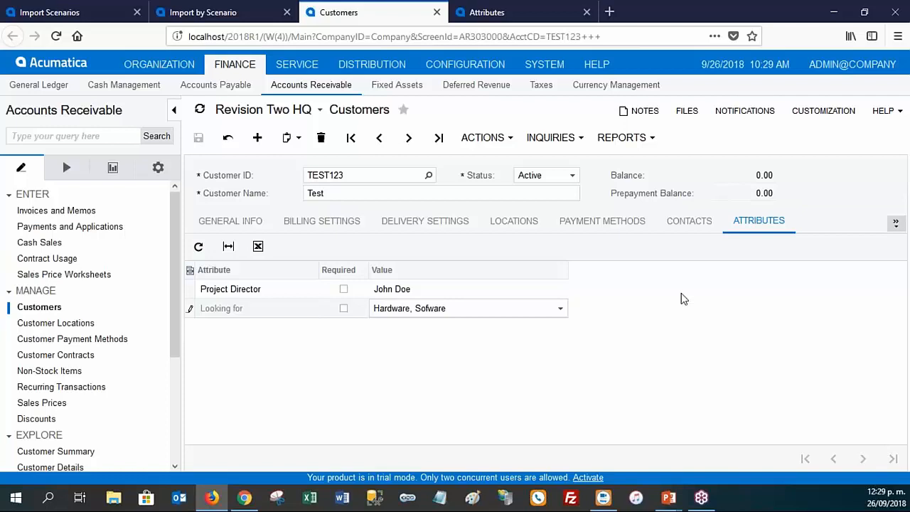
key("F5")
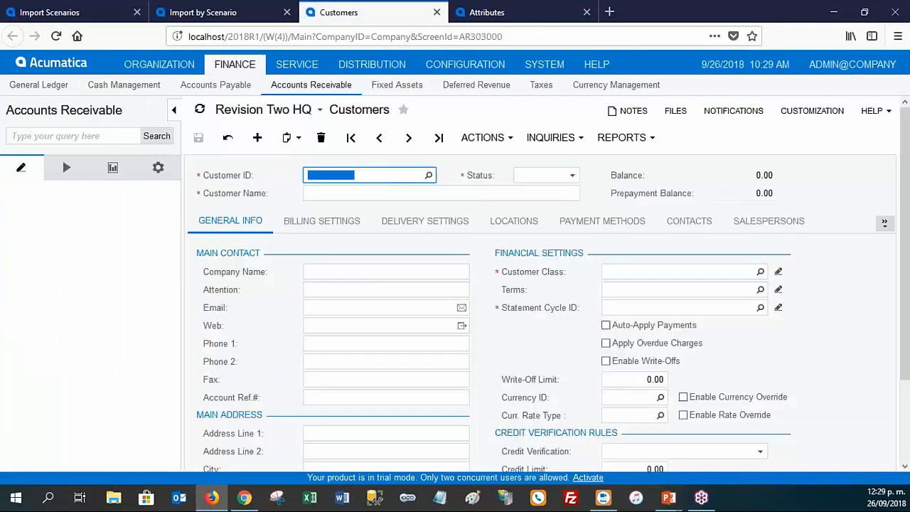
left_click(885, 224)
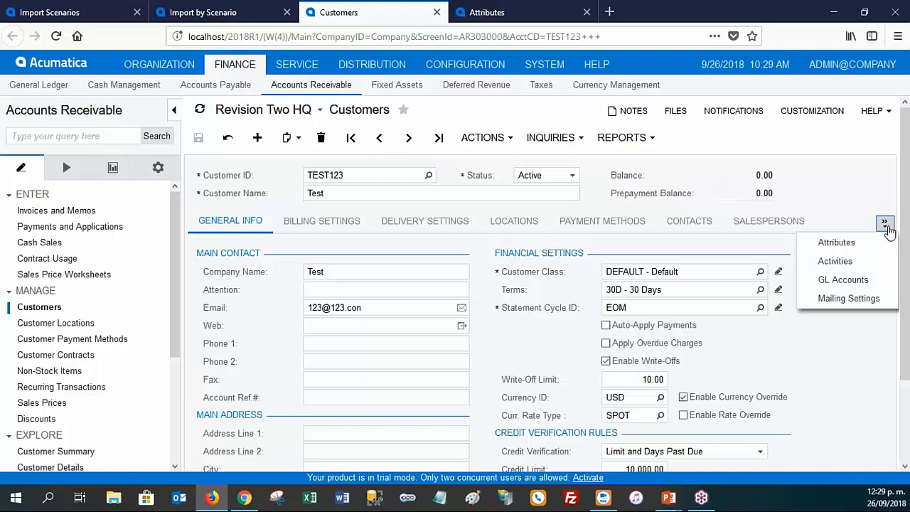
left_click(837, 242)
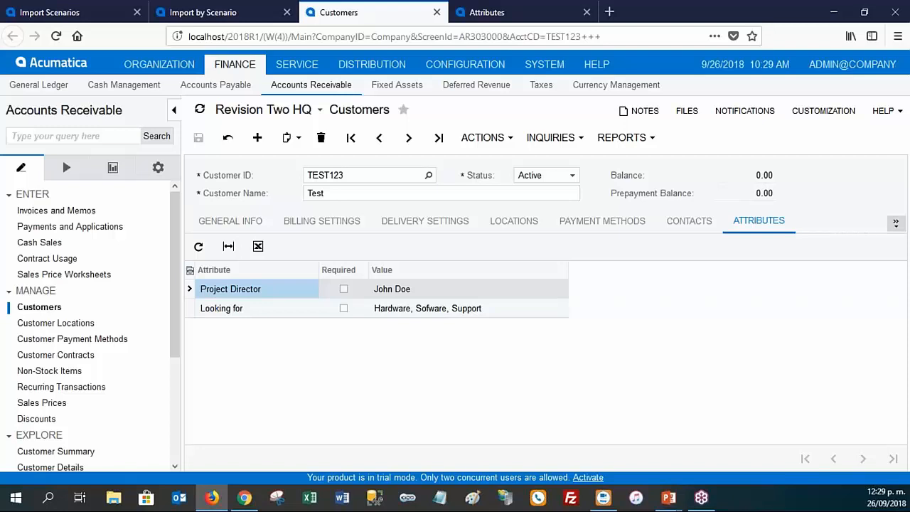
left_click(349, 175)
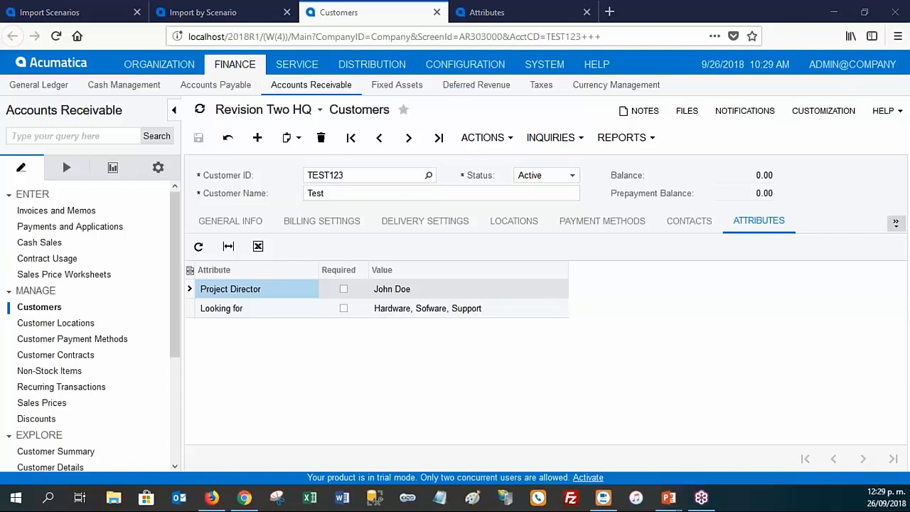
key("super+d")
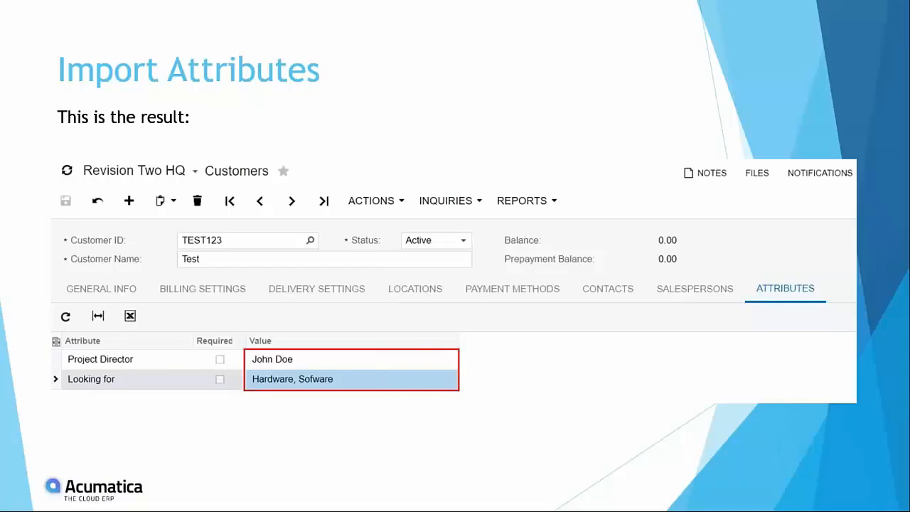
key("Right")
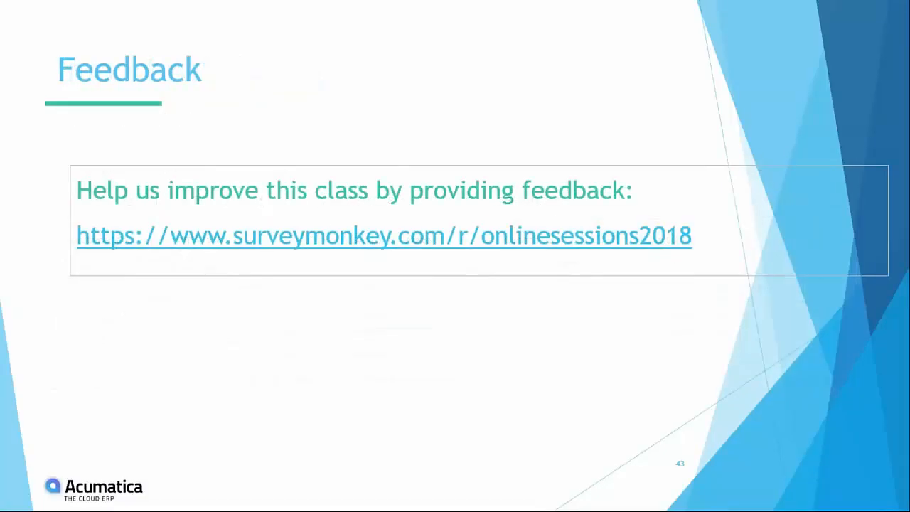
key("Right")
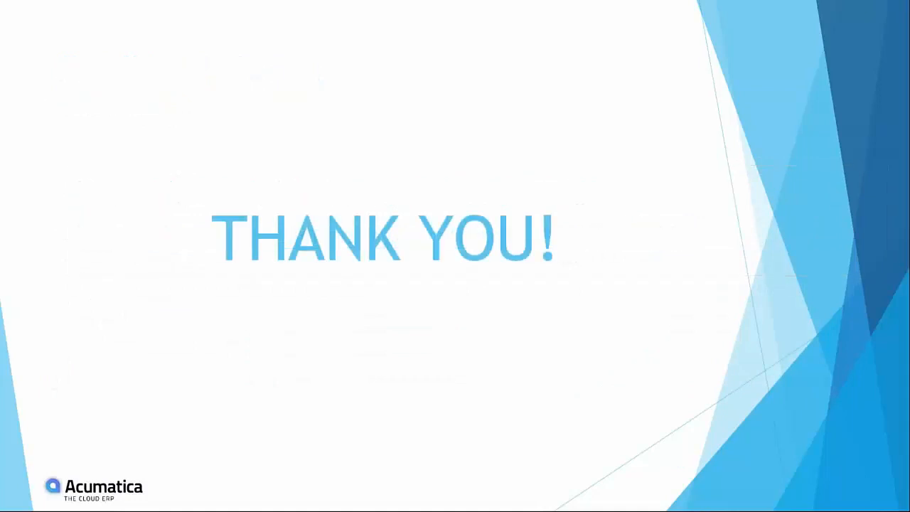